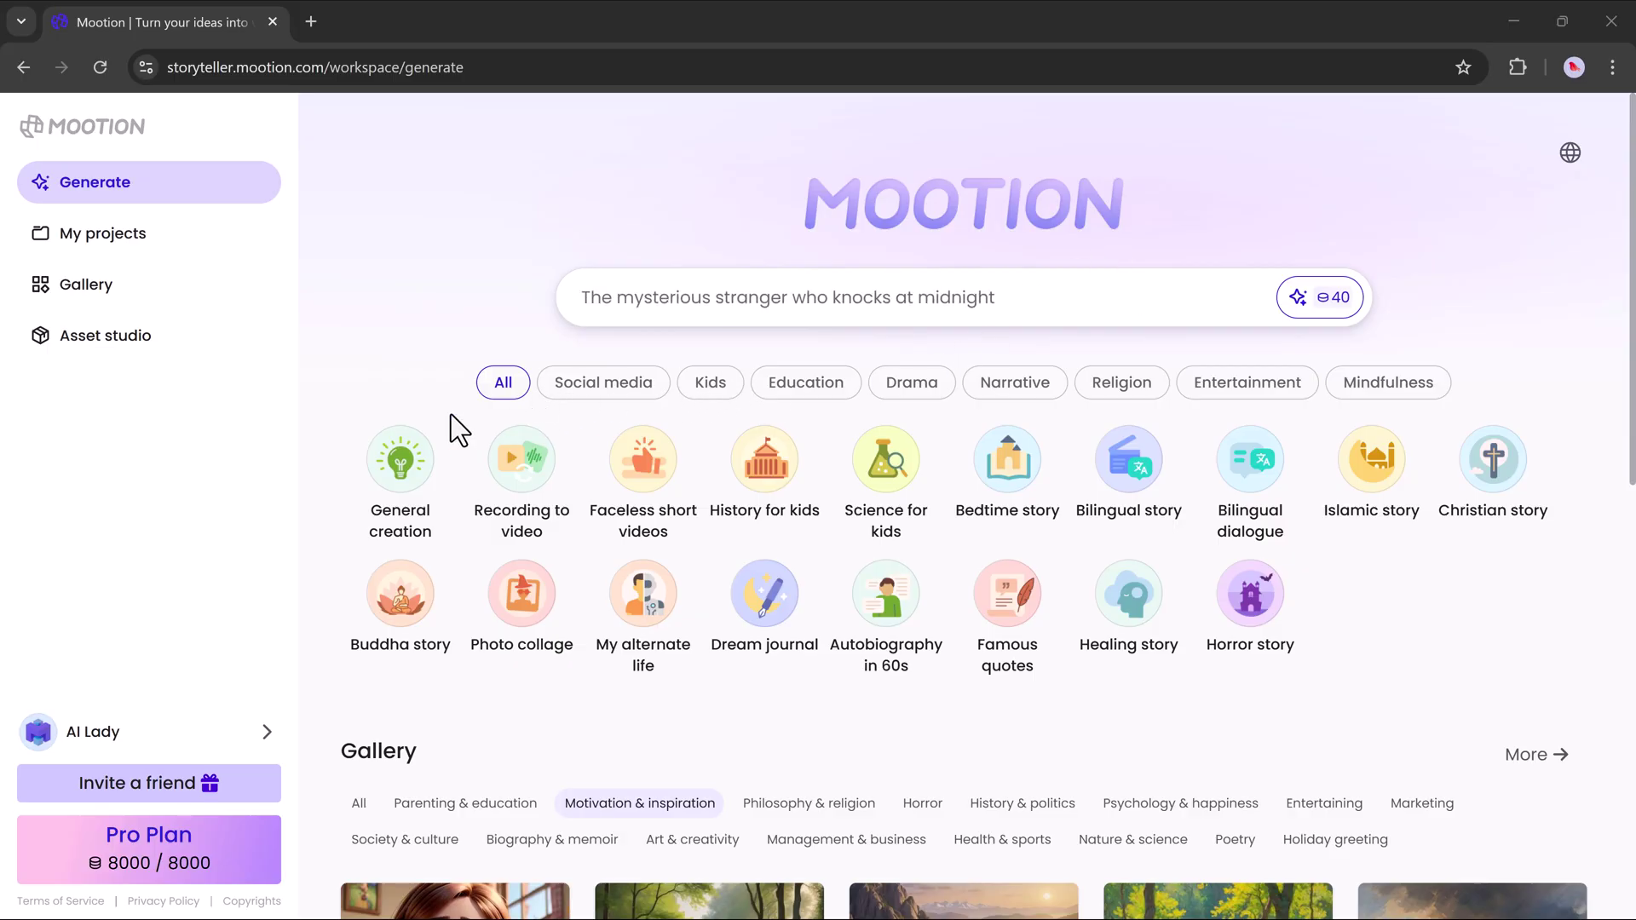
Browse the template categories from Social media to Mindfulness, then return to all templates.
{"action": "scroll", "coordinate": [451, 417], "scroll_direction": "down", "scroll_amount": 3}
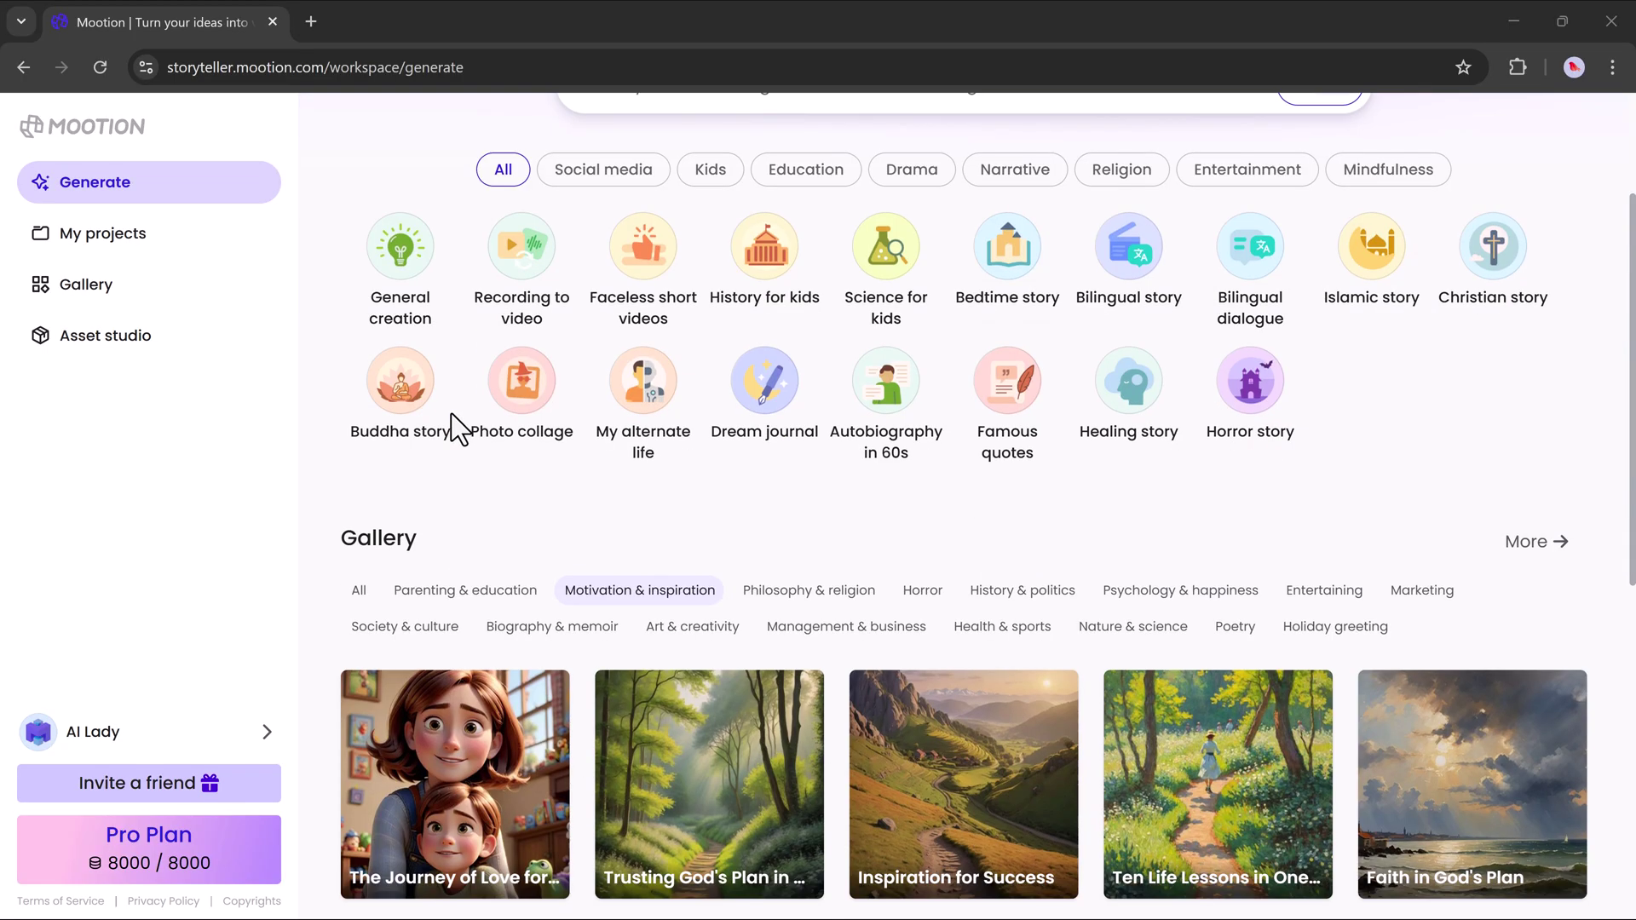
{"action": "scroll", "coordinate": [452, 417], "scroll_direction": "up", "scroll_amount": 3}
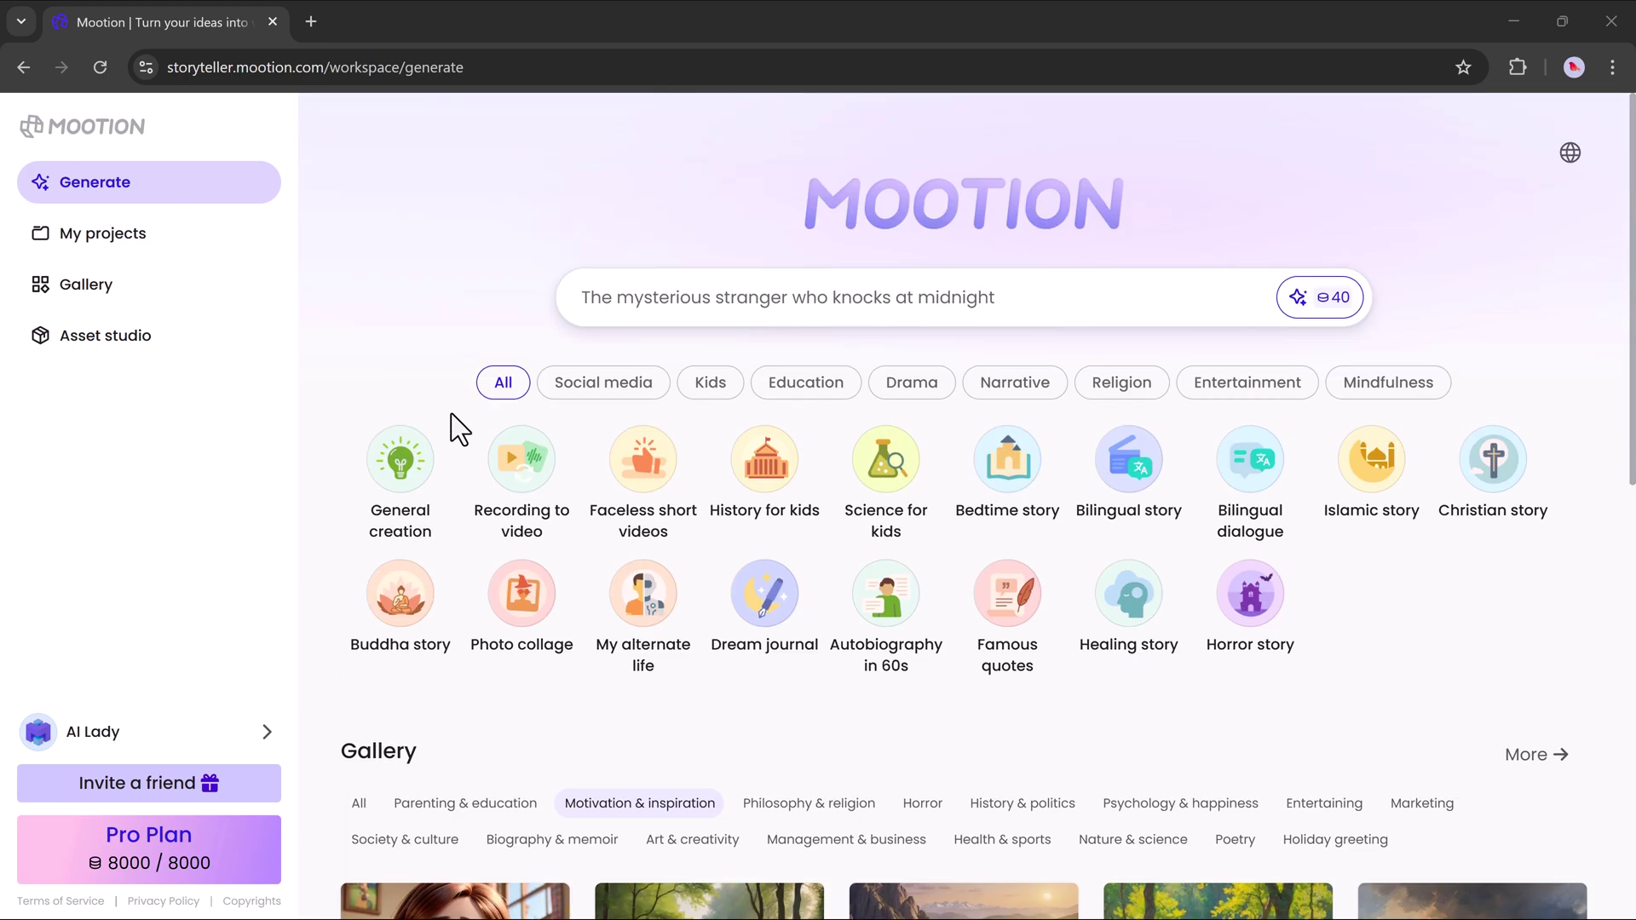
{"action": "left_click", "coordinate": [614, 387]}
{"action": "left_click", "coordinate": [710, 390]}
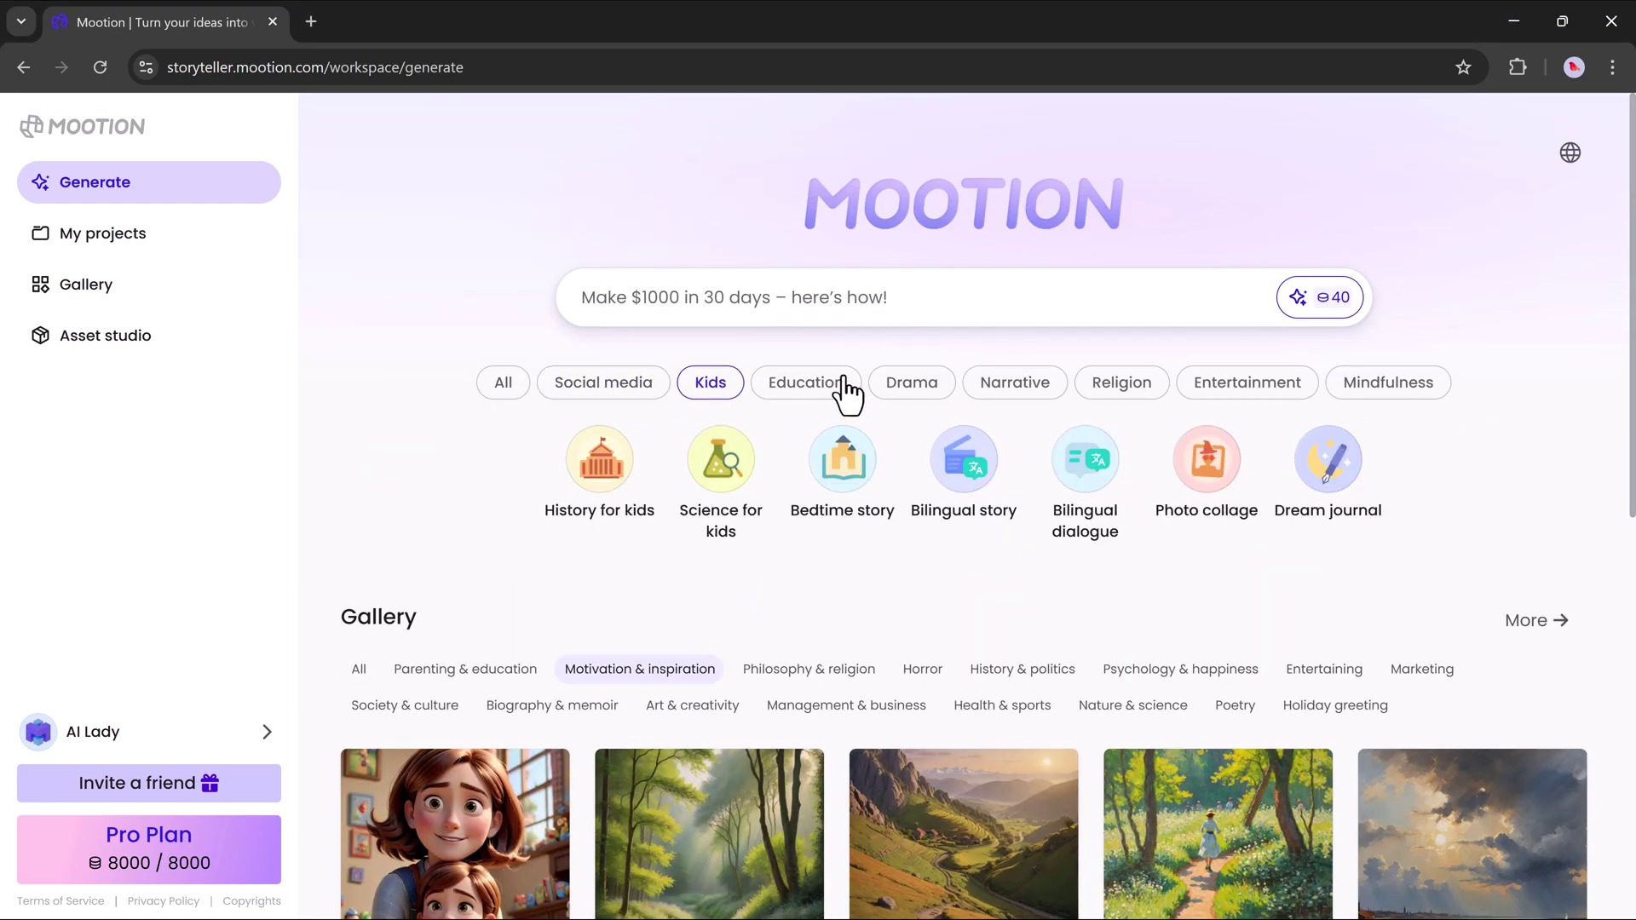
{"action": "left_click", "coordinate": [805, 390]}
{"action": "left_click", "coordinate": [933, 394]}
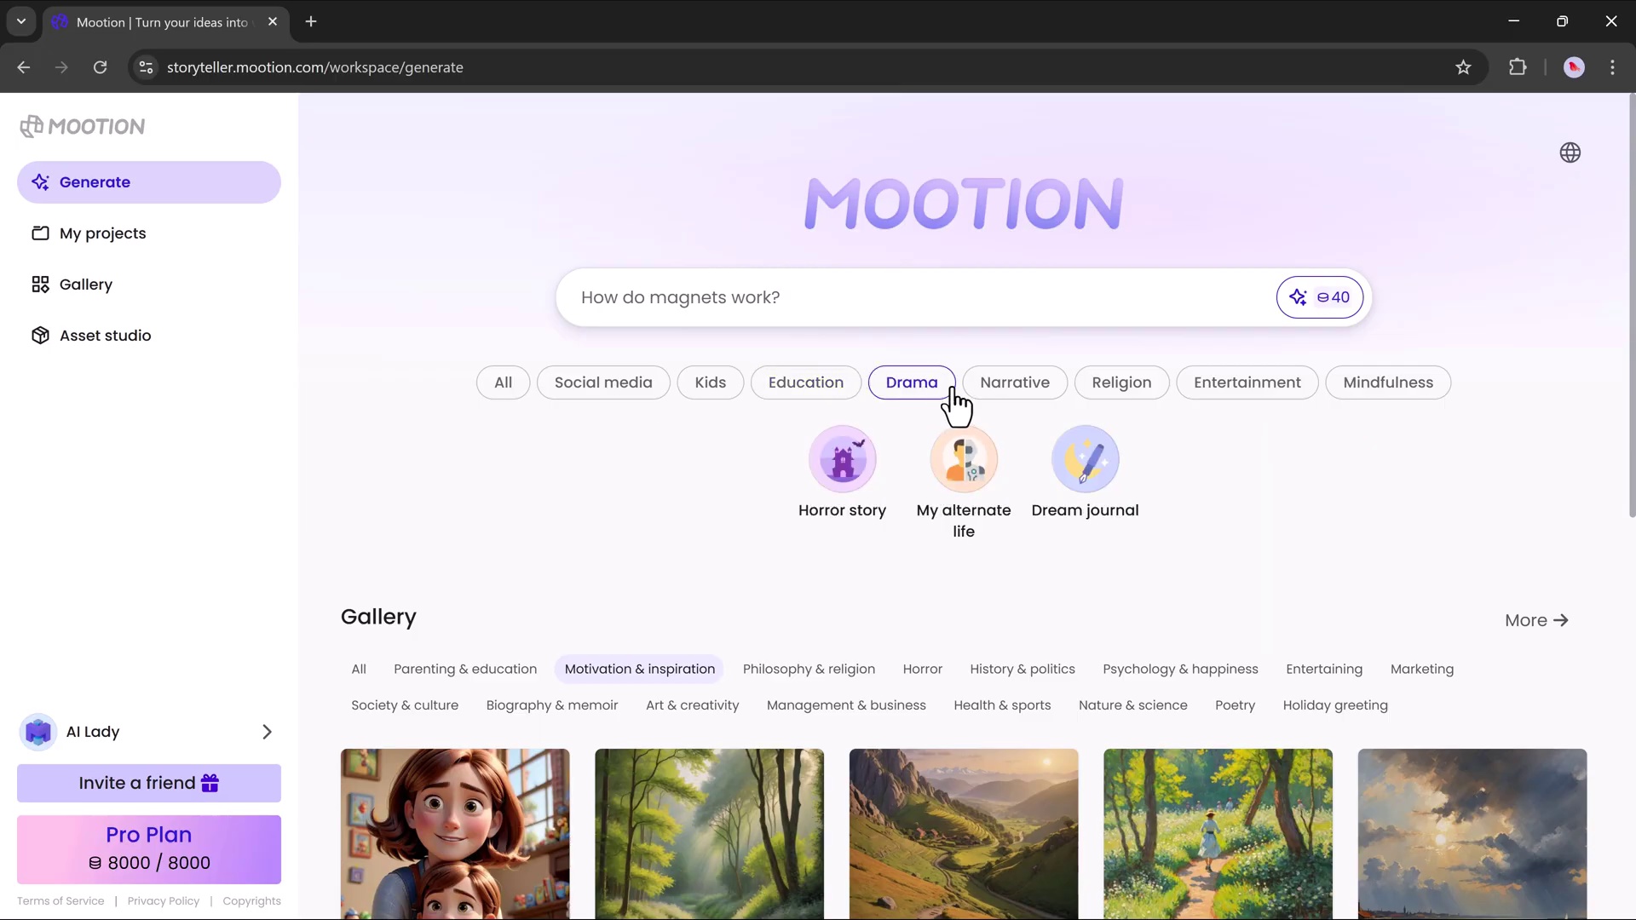
{"action": "left_click", "coordinate": [1014, 394]}
{"action": "left_click", "coordinate": [1119, 388]}
{"action": "left_click", "coordinate": [1224, 391]}
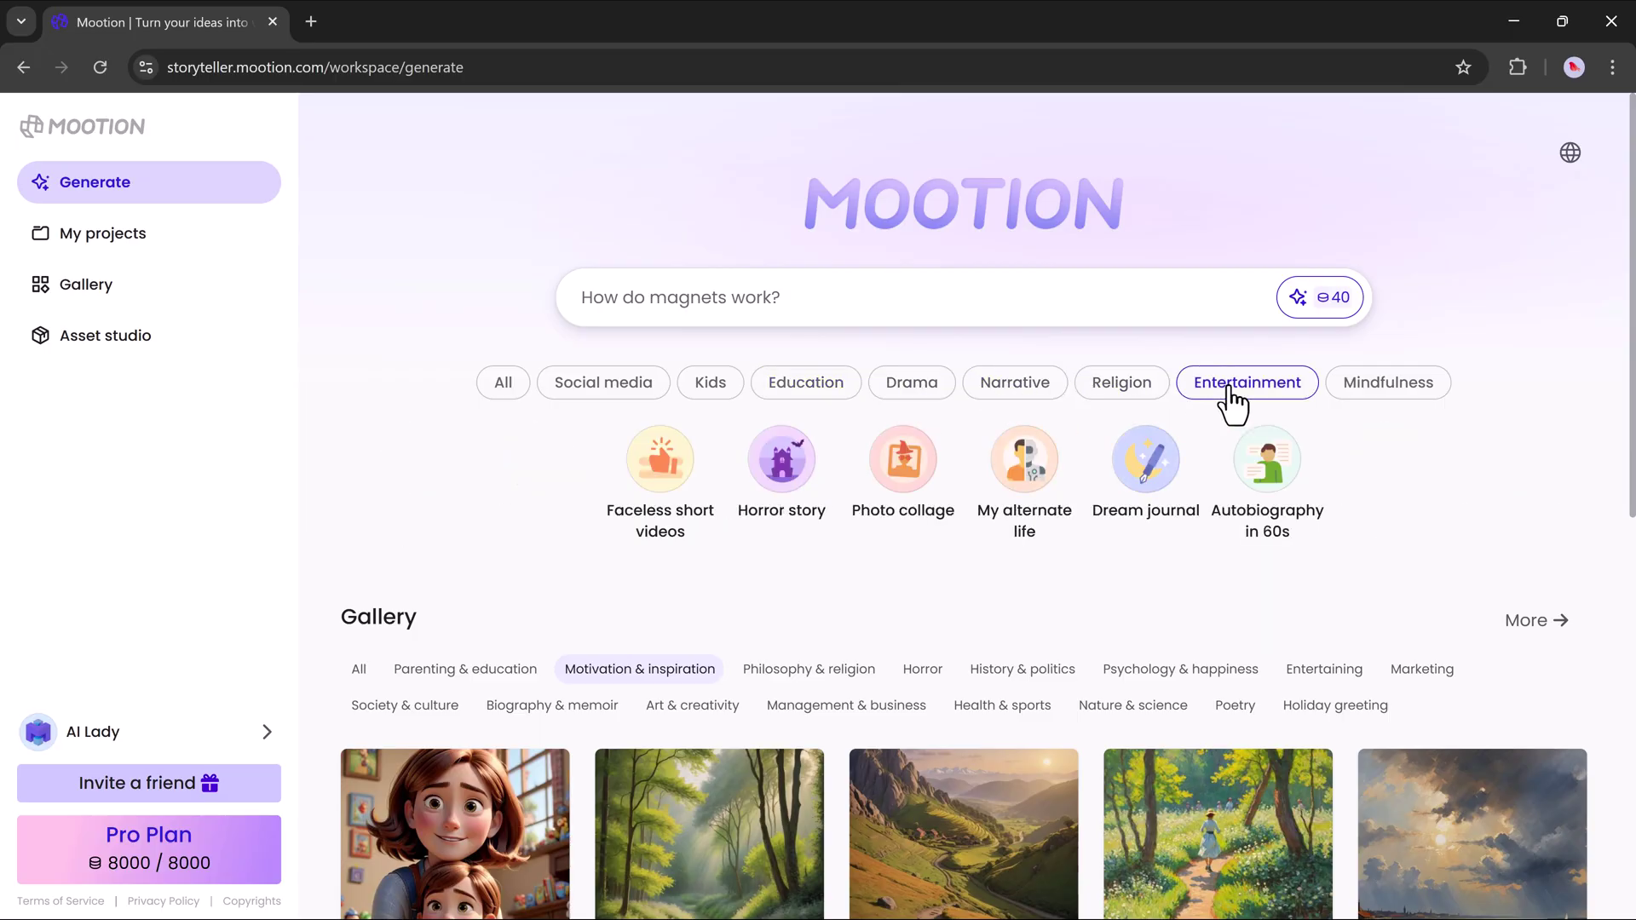
{"action": "left_click", "coordinate": [1390, 390]}
{"action": "left_click", "coordinate": [503, 388]}
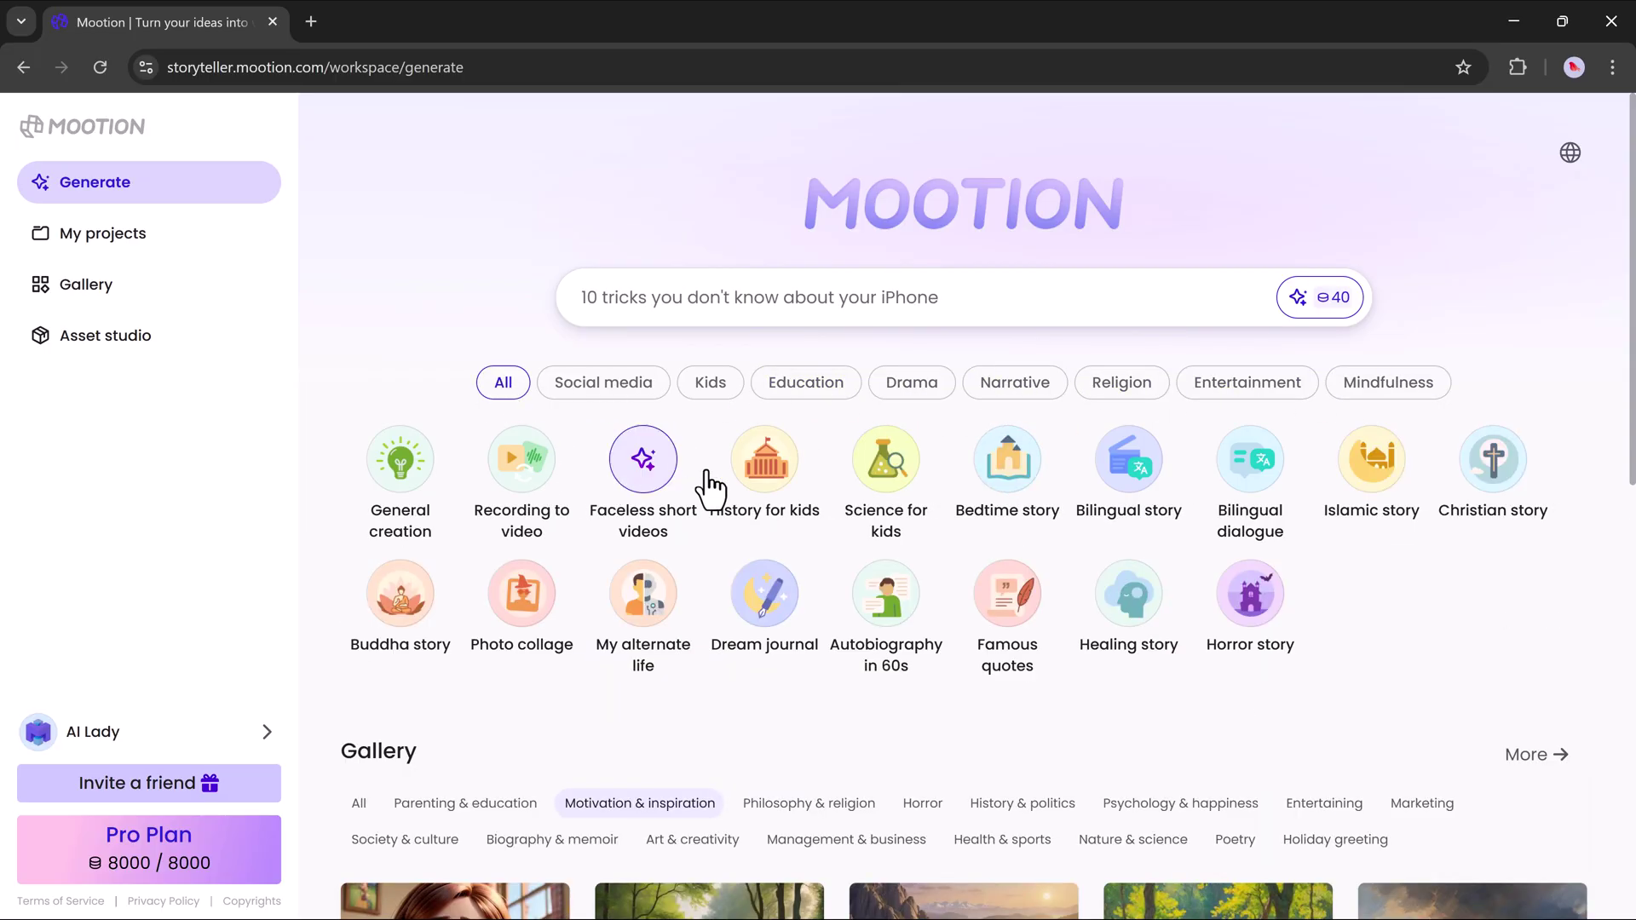
Switch the Gallery filter to All categories and browse the example cards.
{"action": "scroll", "coordinate": [733, 481], "scroll_direction": "down", "scroll_amount": 3}
{"action": "scroll", "coordinate": [748, 488], "scroll_direction": "down", "scroll_amount": 2}
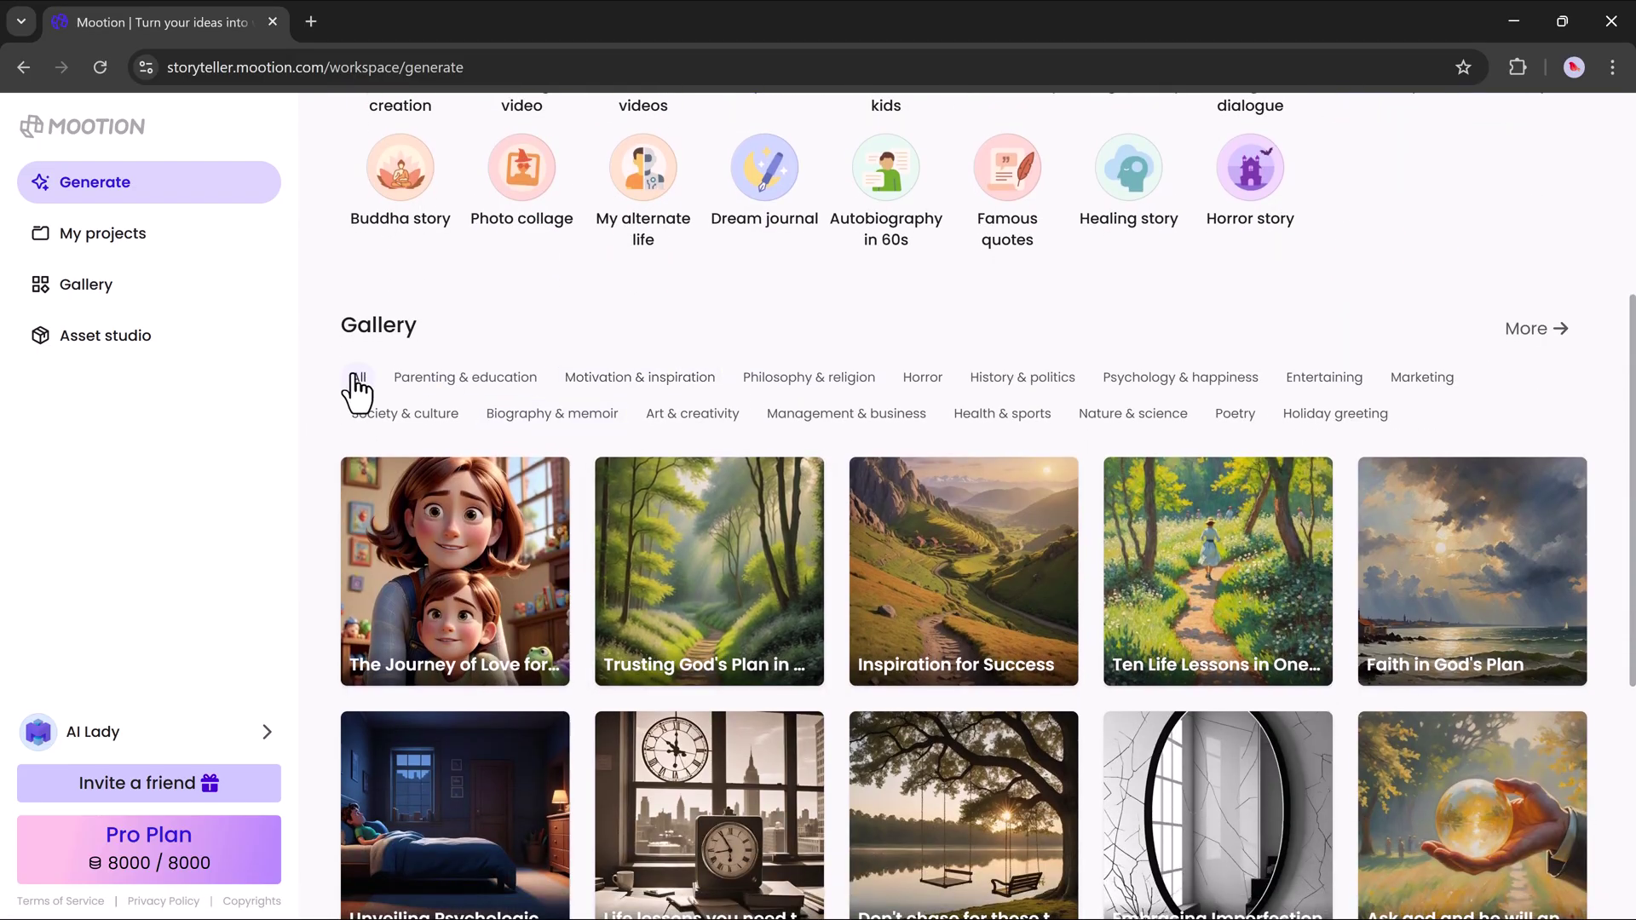
{"action": "left_click", "coordinate": [359, 377]}
{"action": "scroll", "coordinate": [792, 482], "scroll_direction": "down", "scroll_amount": 6}
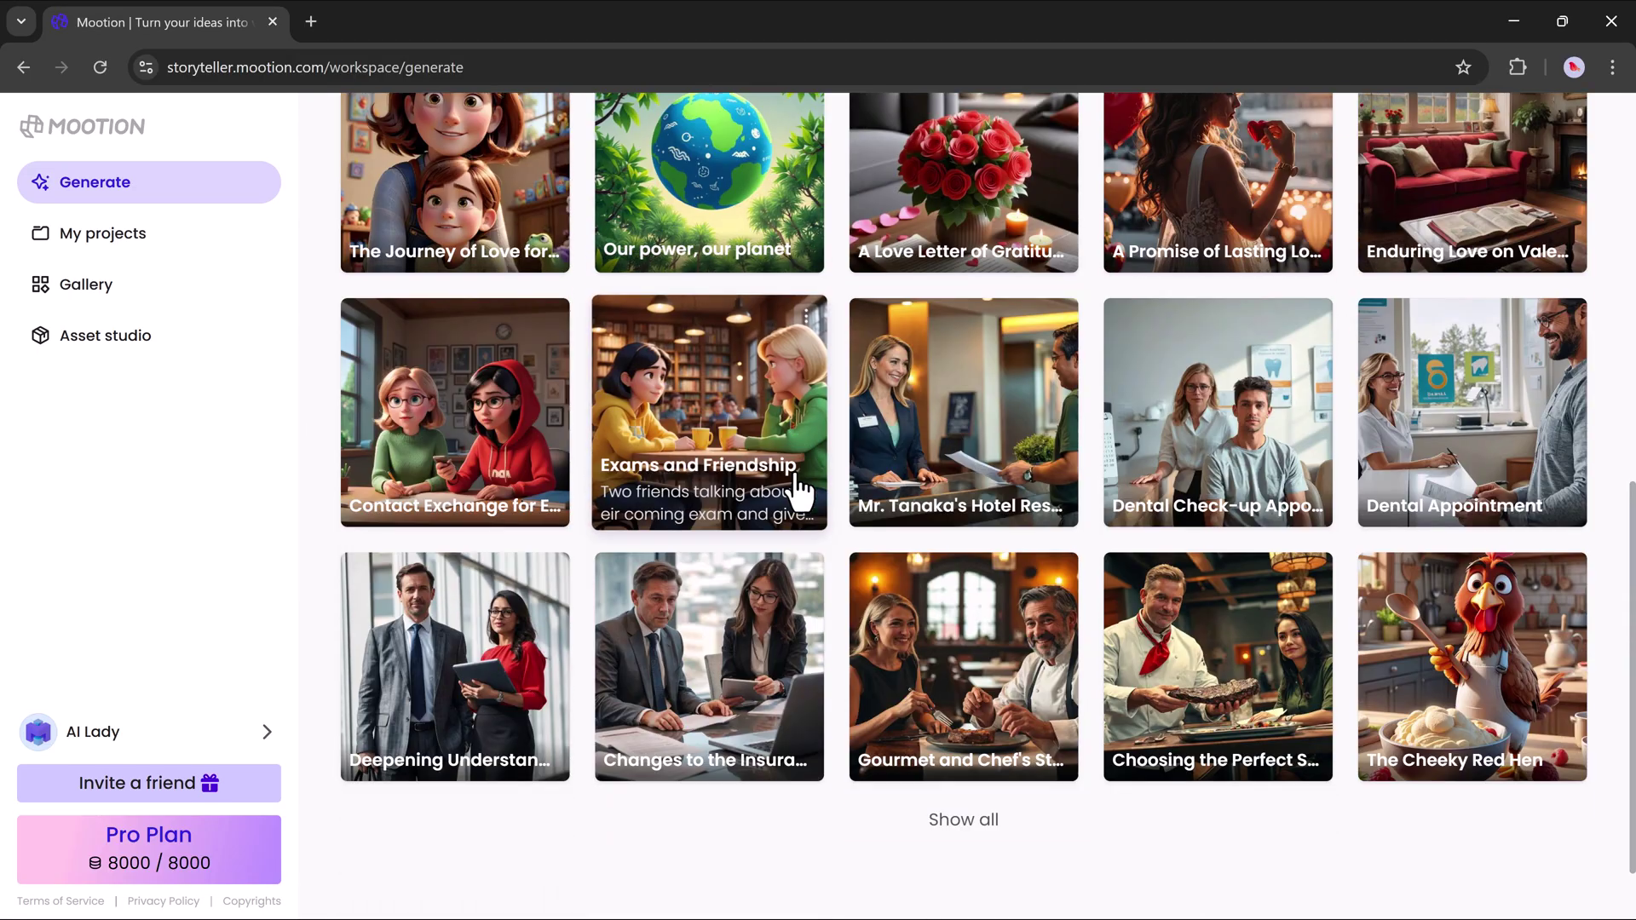
{"action": "scroll", "coordinate": [795, 474], "scroll_direction": "up", "scroll_amount": 9}
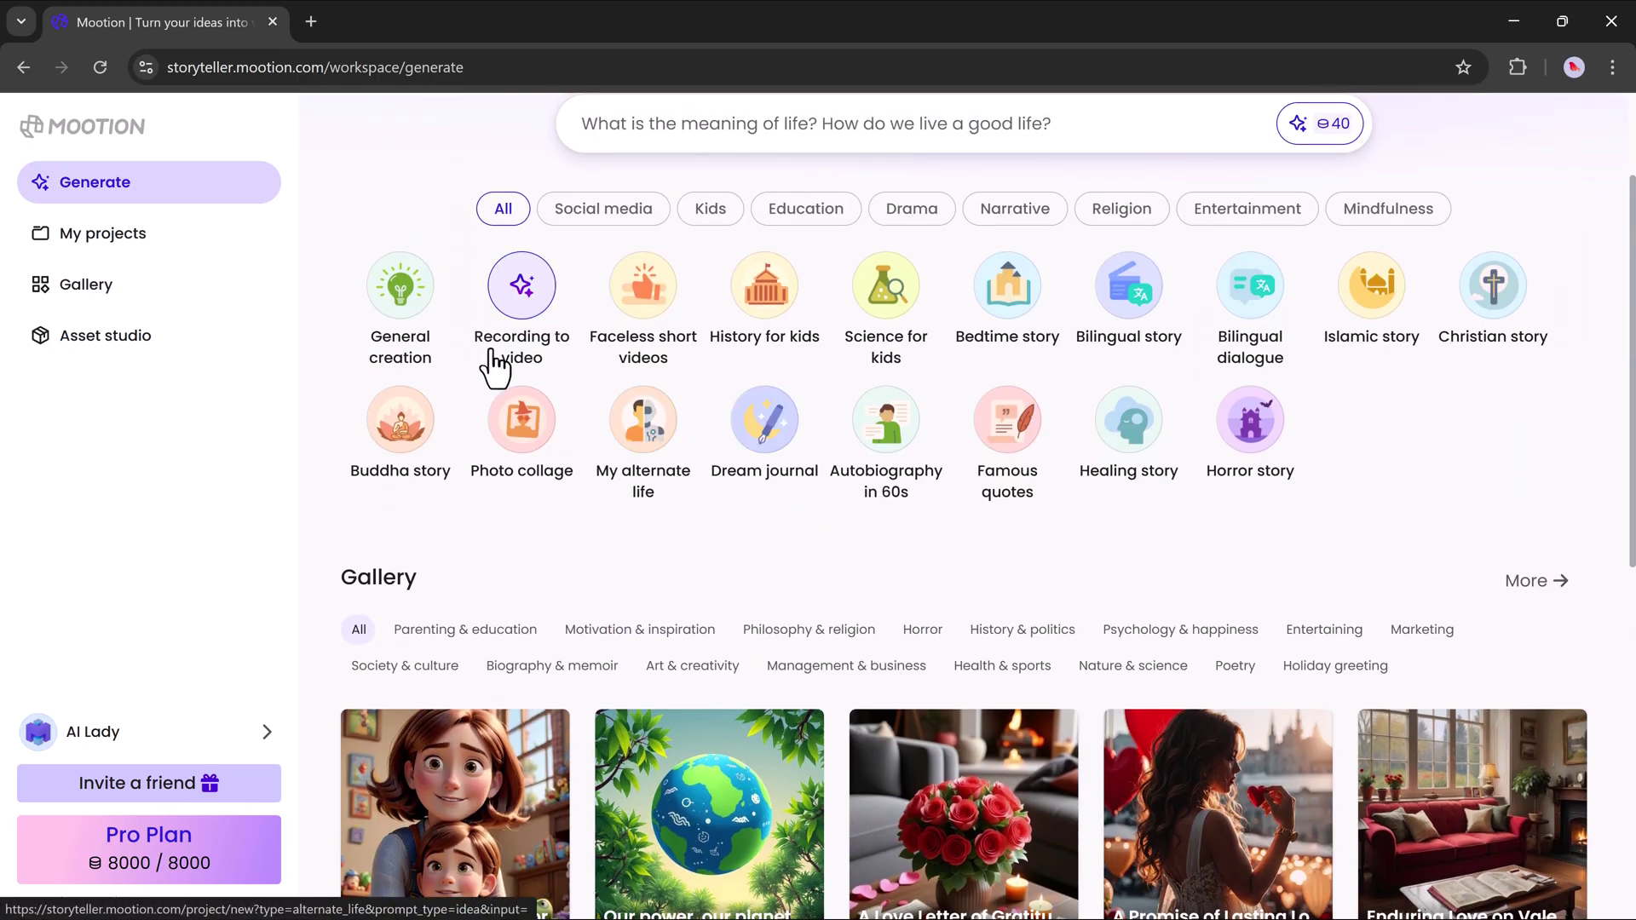
Try the Parenting & education gallery filter, then scroll back up the page.
{"action": "left_click", "coordinate": [512, 635]}
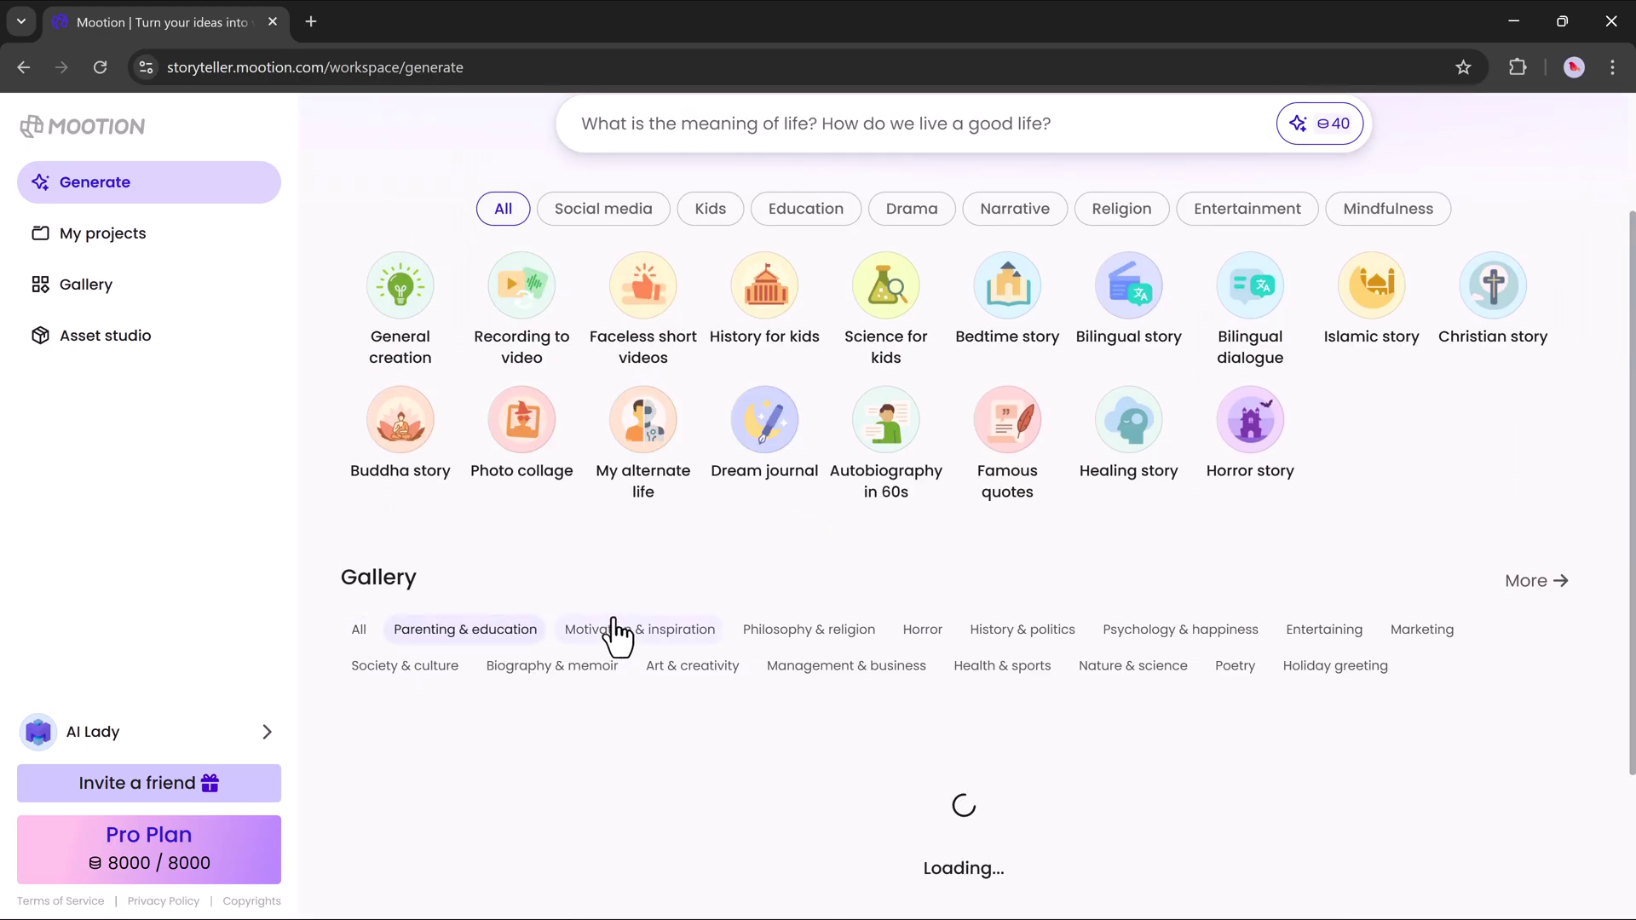
{"action": "scroll", "coordinate": [614, 635], "scroll_direction": "down", "scroll_amount": 6}
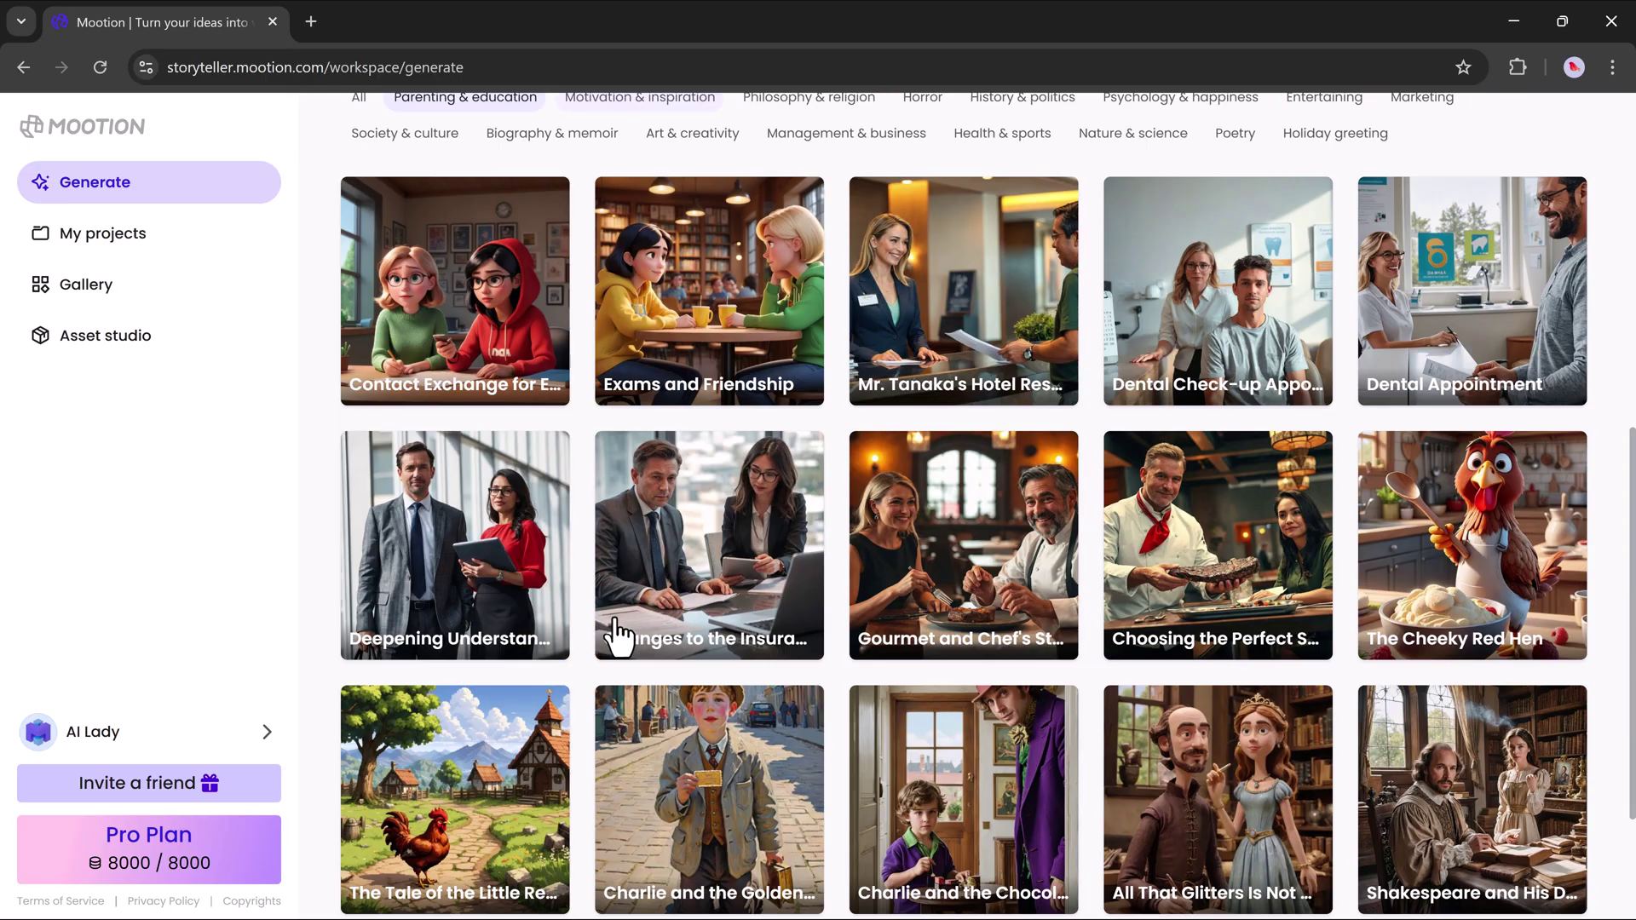
{"action": "scroll", "coordinate": [618, 634], "scroll_direction": "down", "scroll_amount": 1}
{"action": "scroll", "coordinate": [613, 631], "scroll_direction": "up", "scroll_amount": 9}
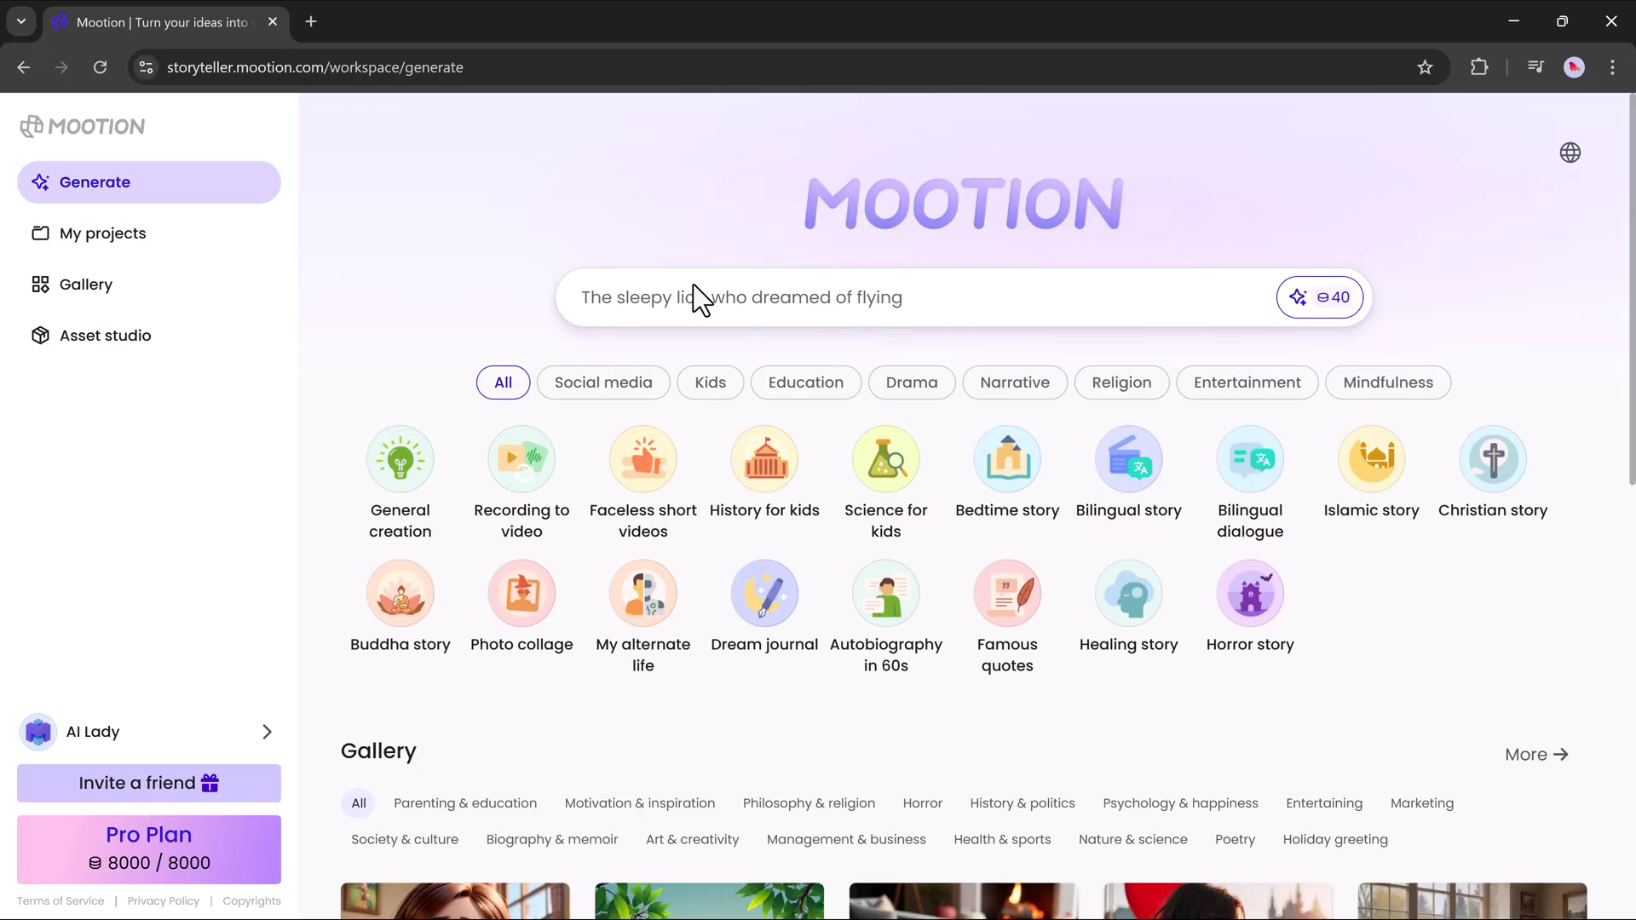
Paste the bearded-warriors video prompt into the prompt box and start generating.
{"action": "left_click", "coordinate": [695, 295]}
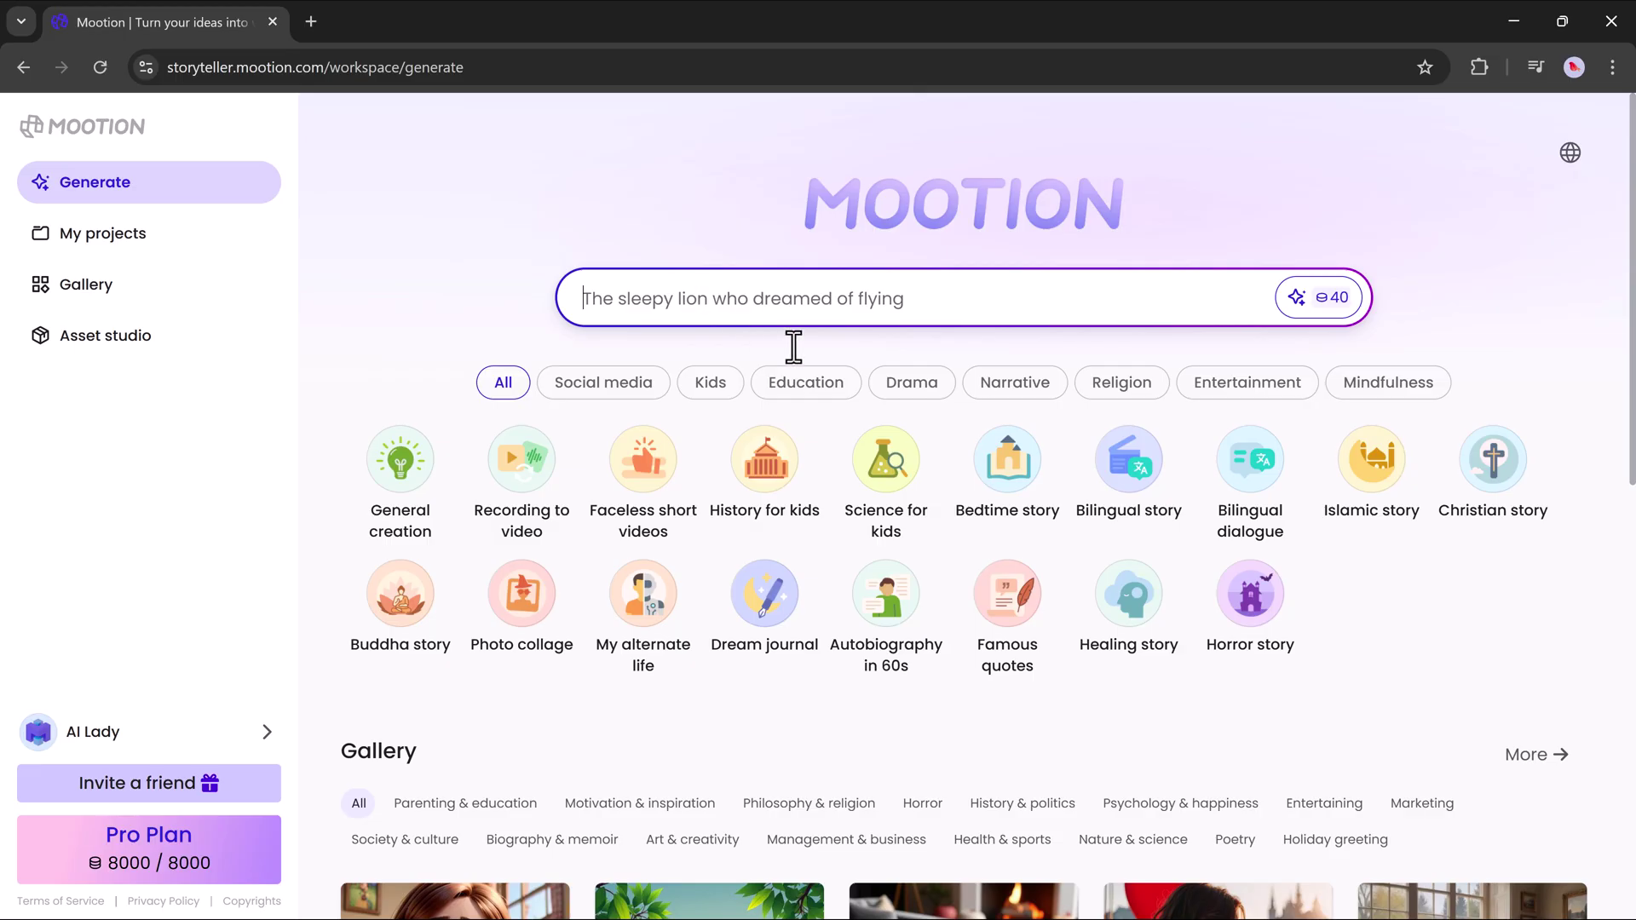
{"action": "type", "text": "Create a video showing warriors with beards fighting, punches hitting faces with and without beards, and ending with a modern man with a beard and the text: \"Your ancestors were warriors.\""}
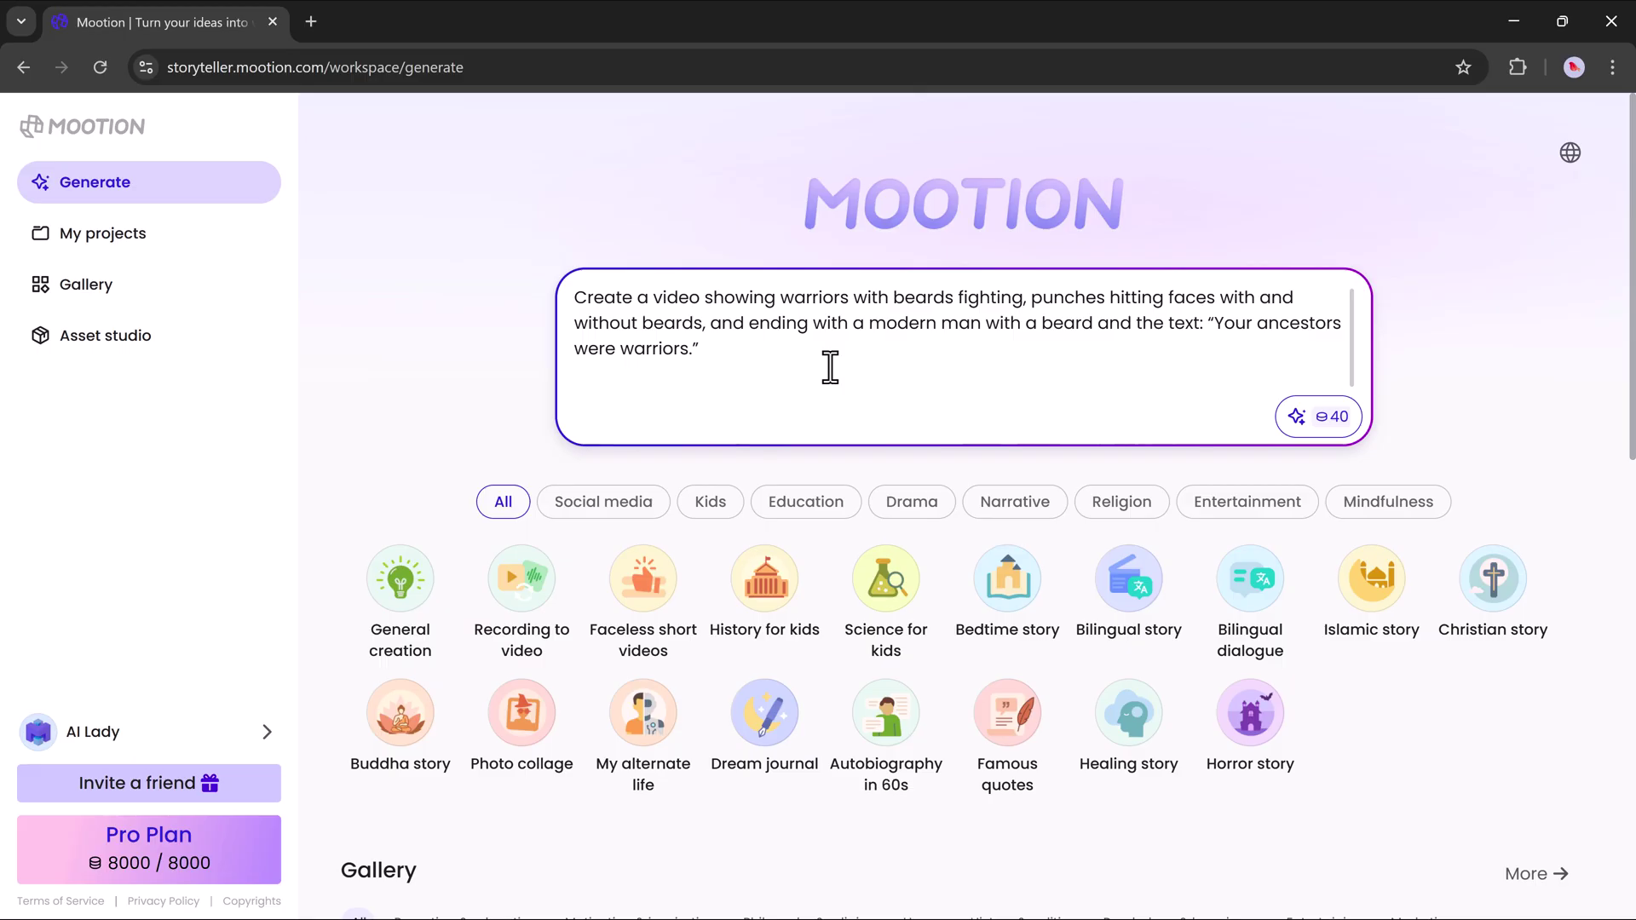
{"action": "left_click", "coordinate": [1313, 419]}
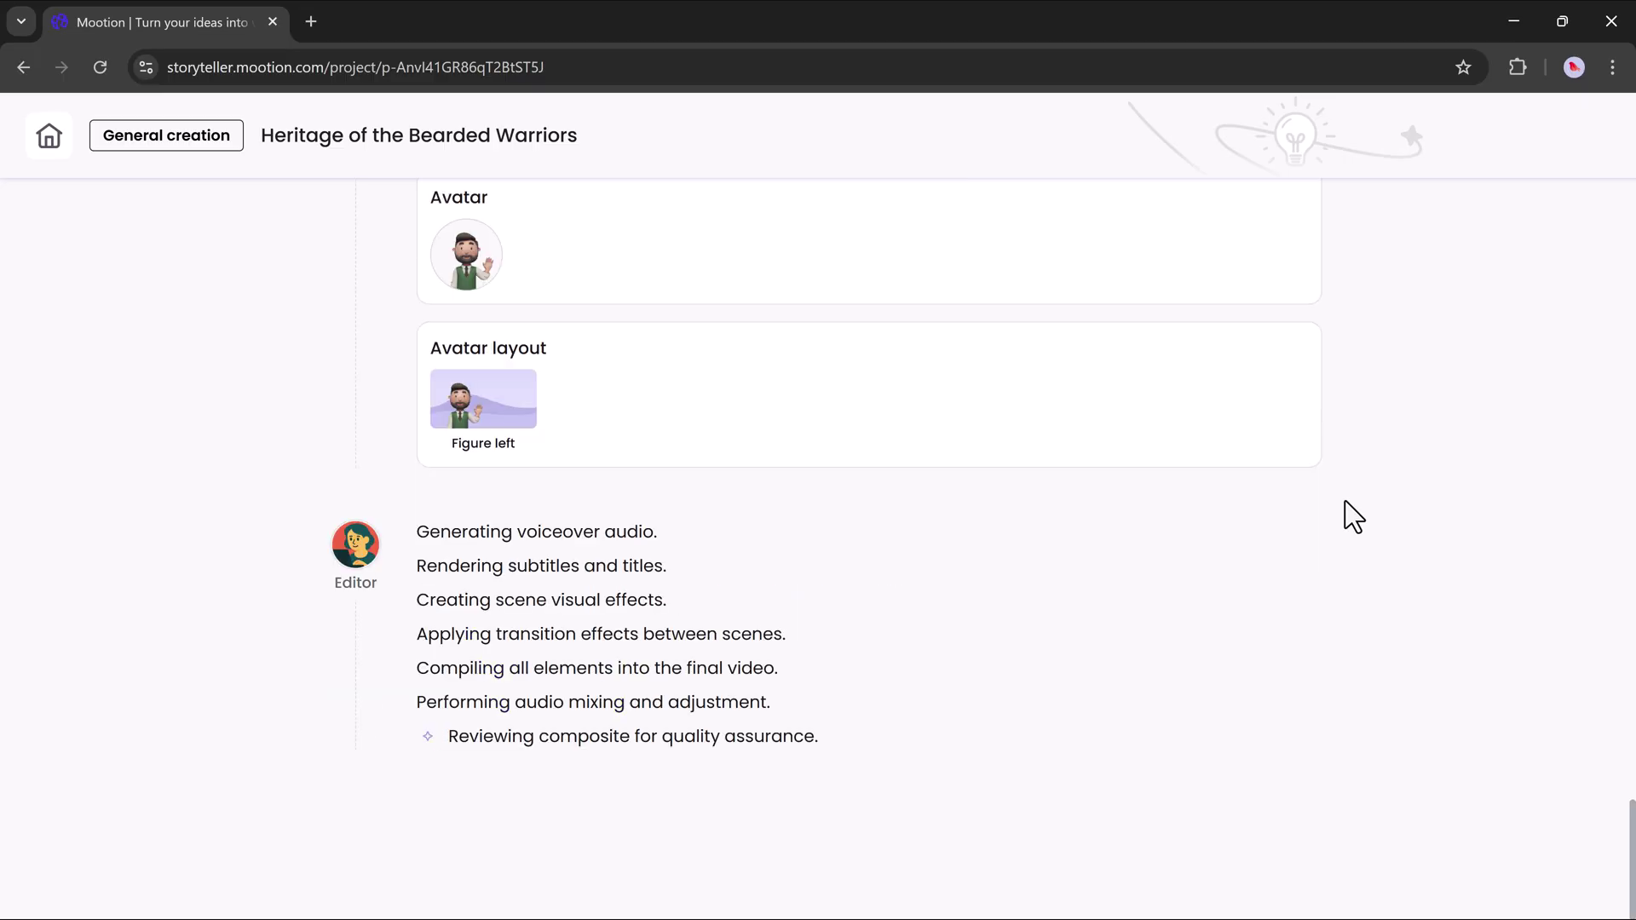
Play the finished 2:21 video preview, pause it at 0:13, and scroll to Edit project.
{"action": "scroll", "coordinate": [1136, 708], "scroll_direction": "up", "scroll_amount": 3}
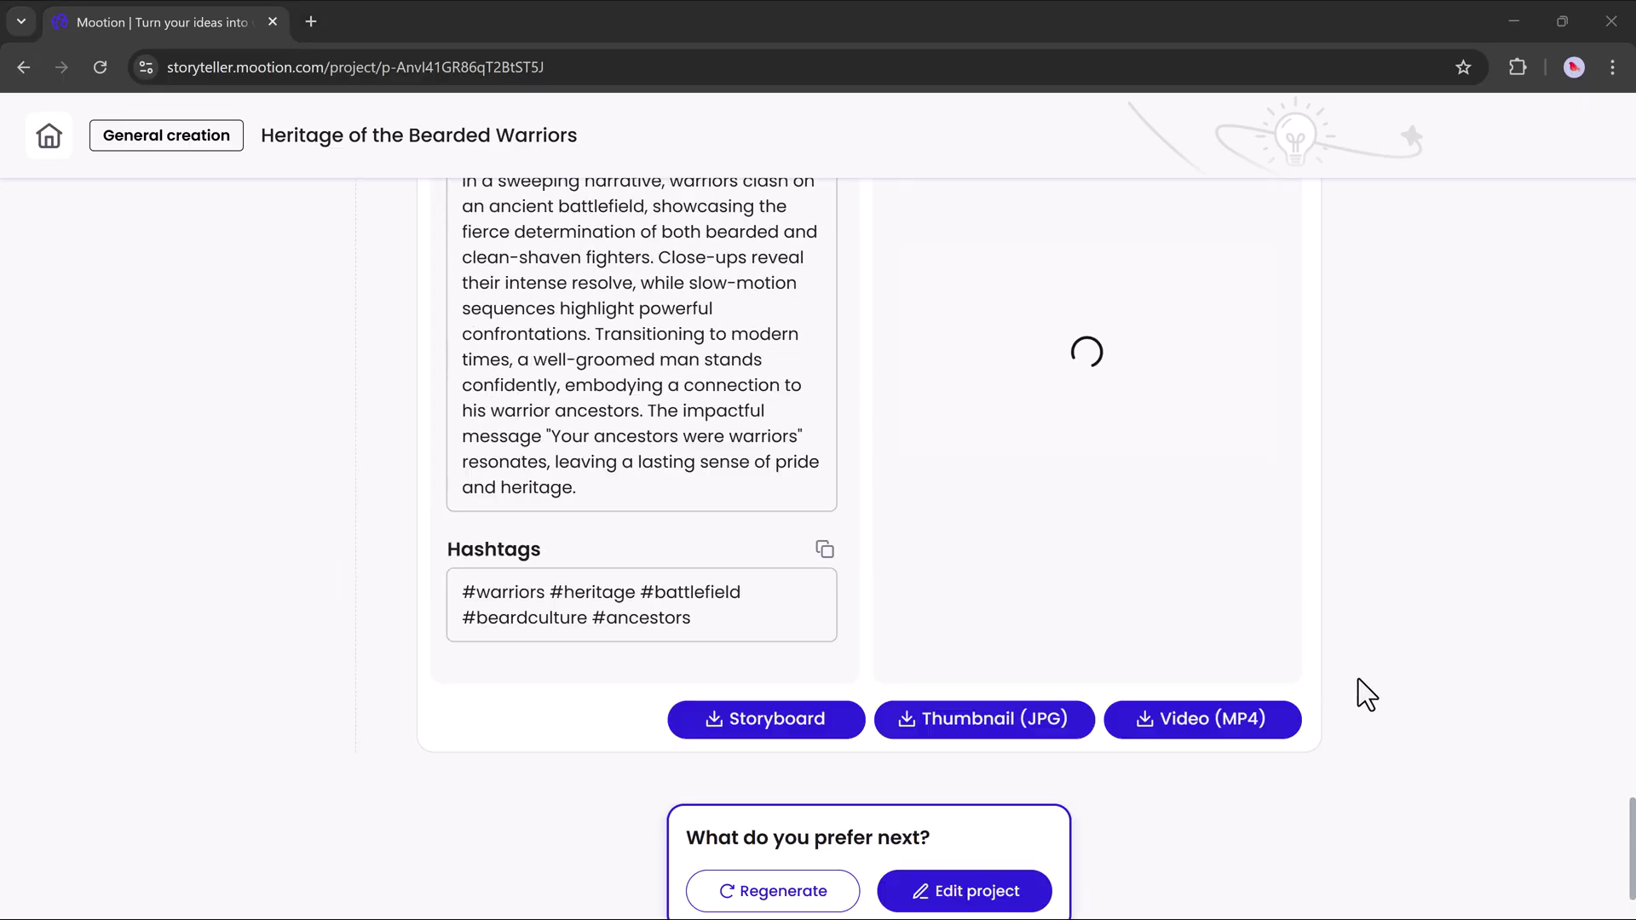
{"action": "scroll", "coordinate": [1423, 690], "scroll_direction": "up", "scroll_amount": 3}
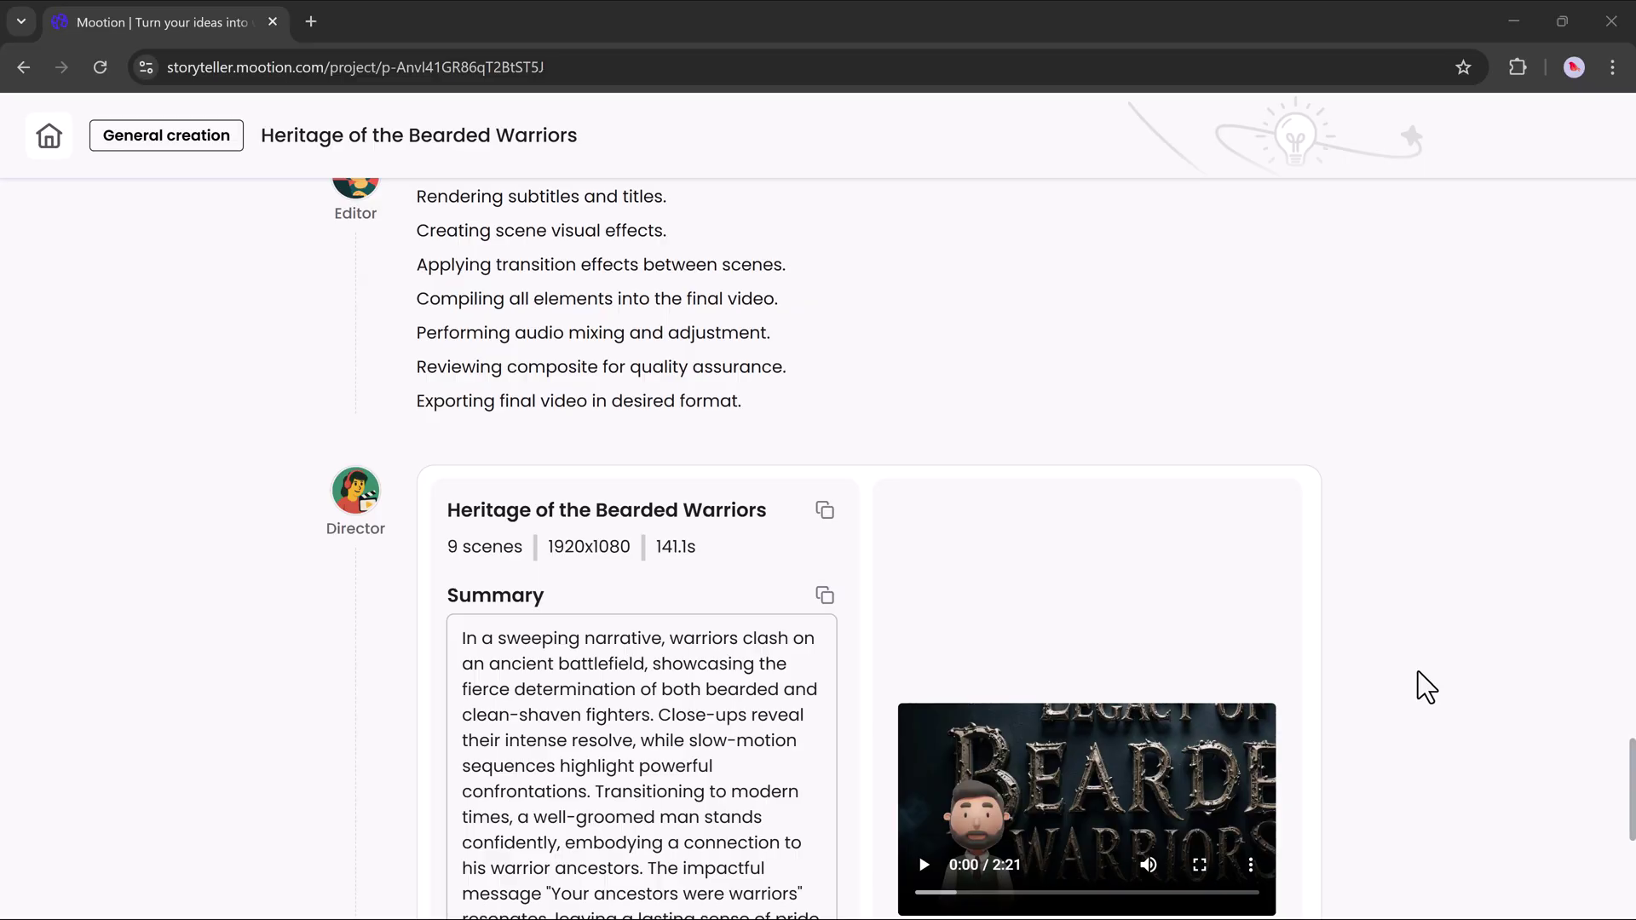
{"action": "scroll", "coordinate": [1381, 667], "scroll_direction": "down", "scroll_amount": 2}
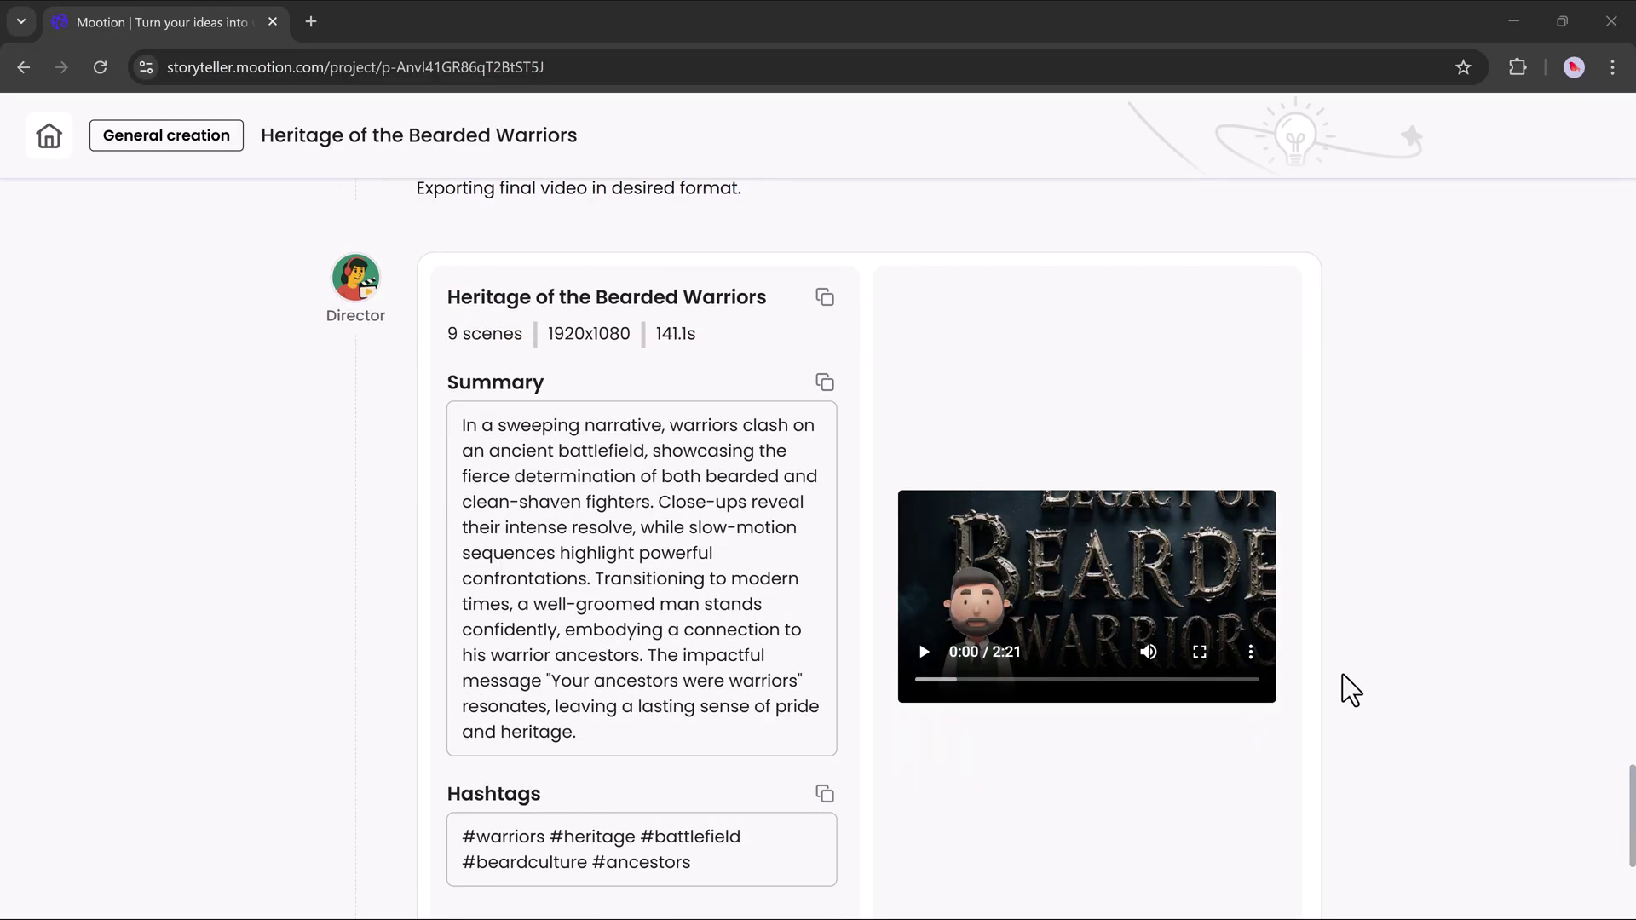
{"action": "scroll", "coordinate": [1355, 689], "scroll_direction": "down", "scroll_amount": 5}
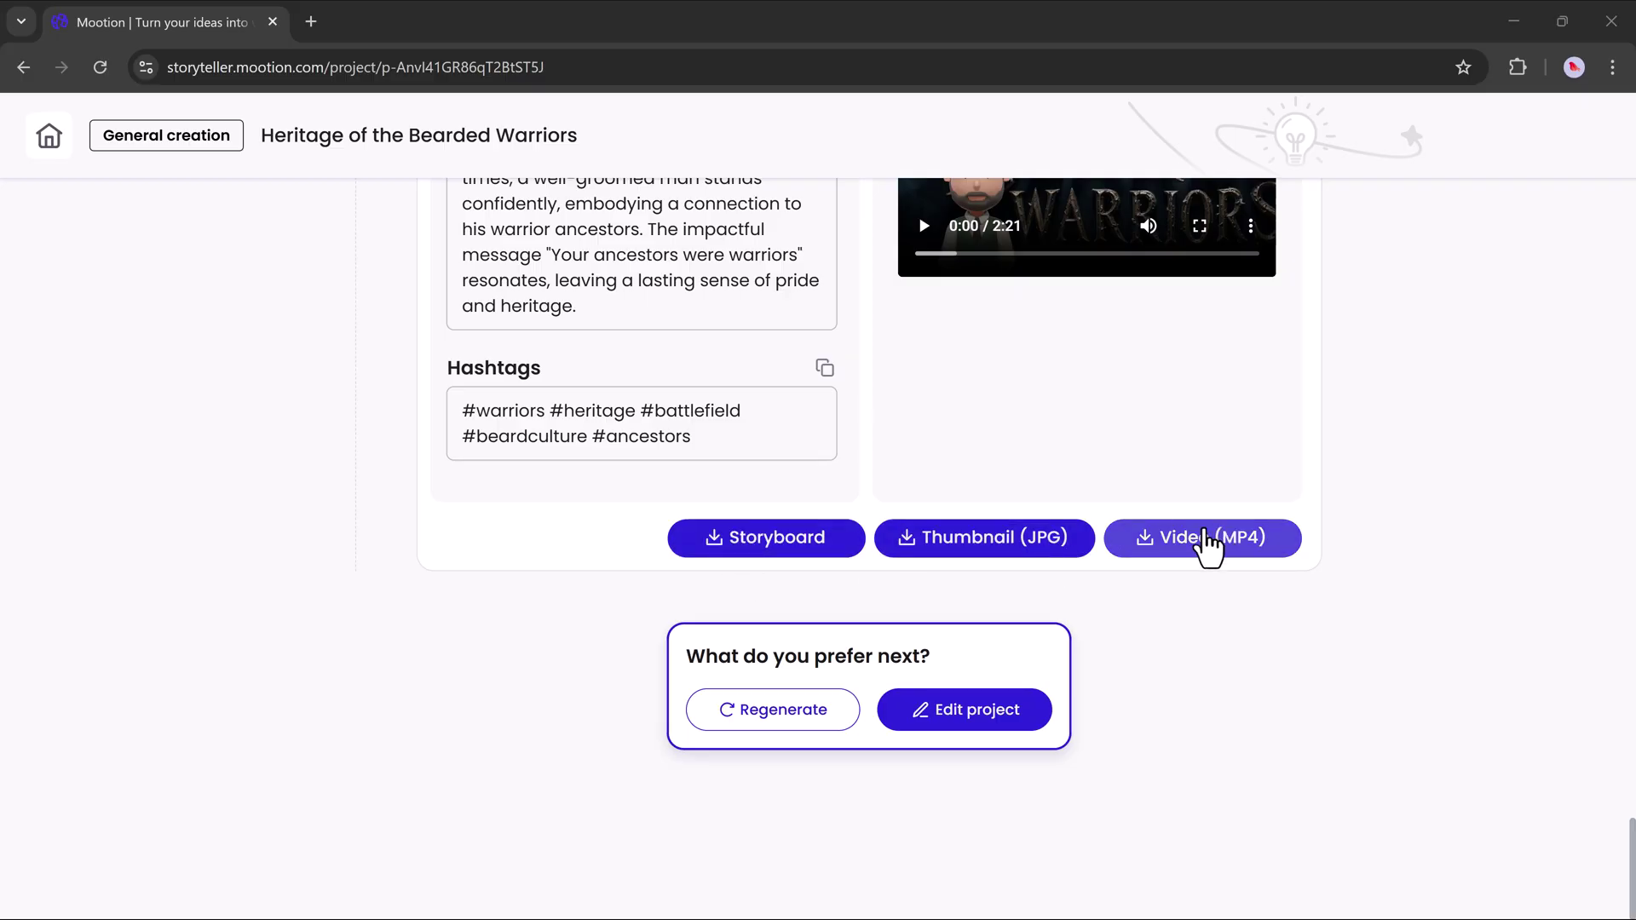
{"action": "scroll", "coordinate": [1046, 570], "scroll_direction": "up", "scroll_amount": 2}
{"action": "scroll", "coordinate": [1041, 562], "scroll_direction": "up", "scroll_amount": 3}
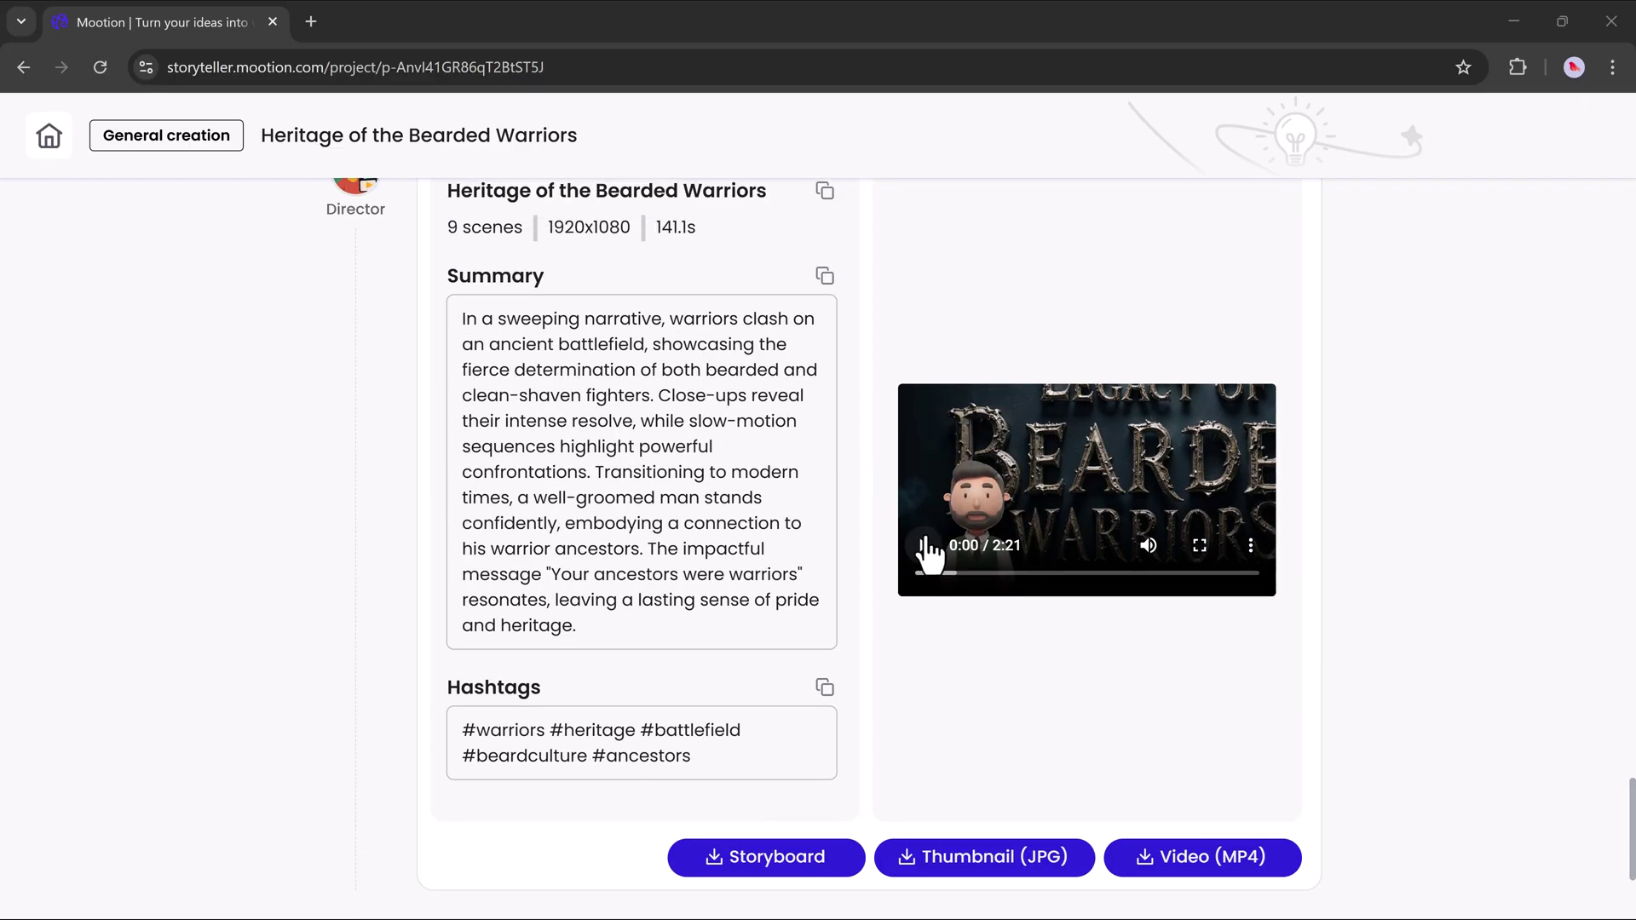
{"action": "left_click", "coordinate": [925, 549]}
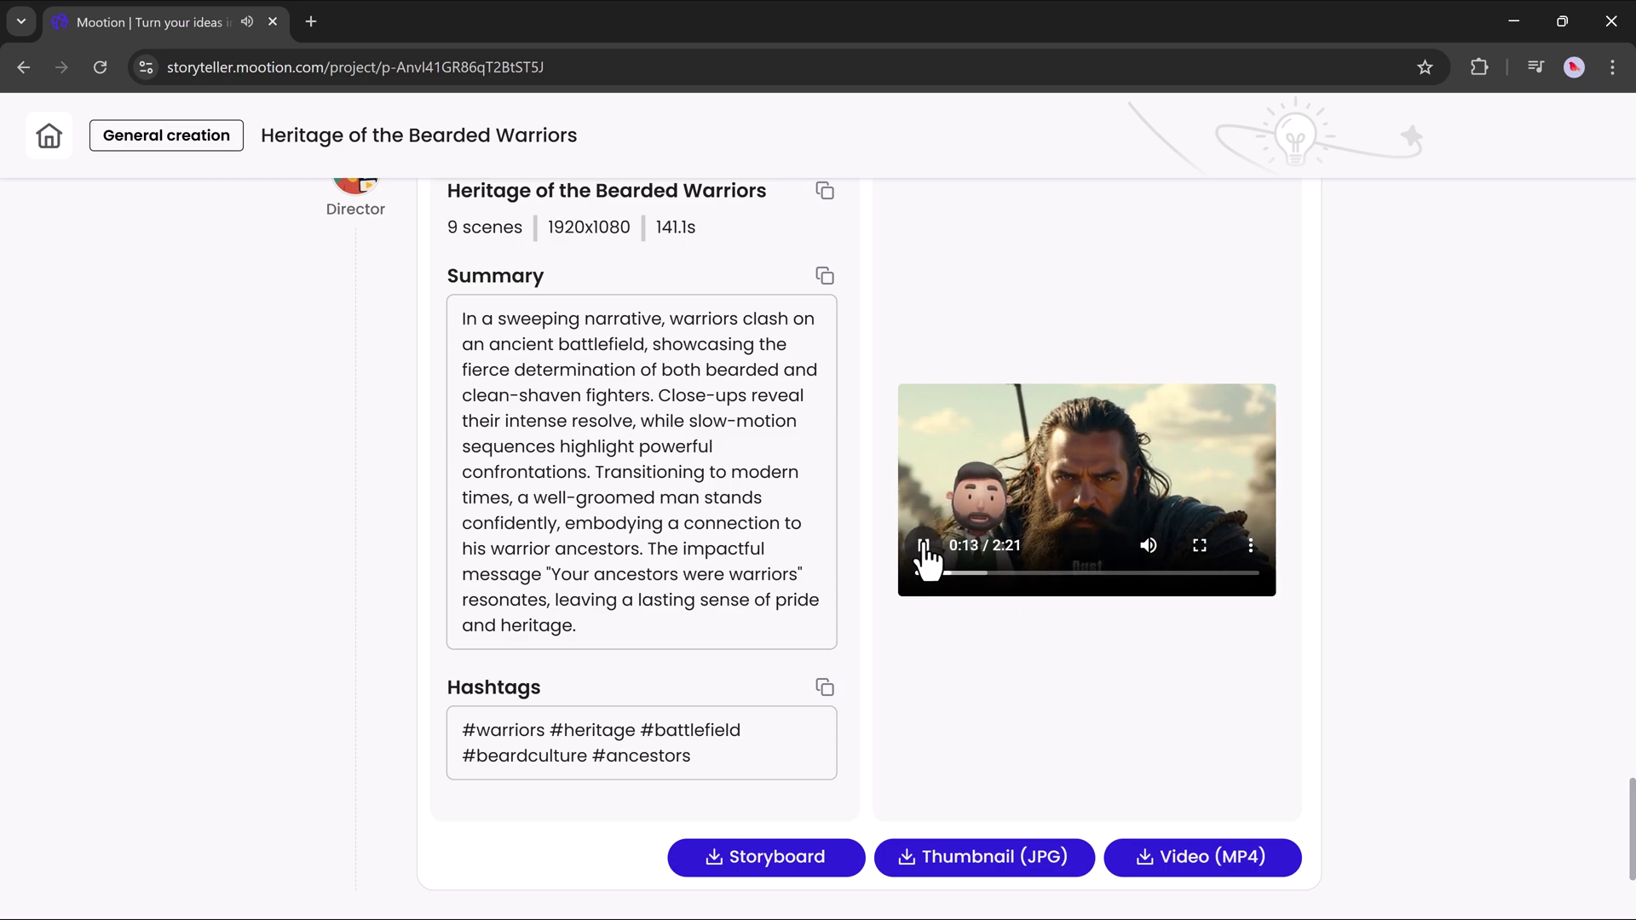
{"action": "left_click", "coordinate": [925, 549]}
{"action": "scroll", "coordinate": [835, 602], "scroll_direction": "down", "scroll_amount": 5}
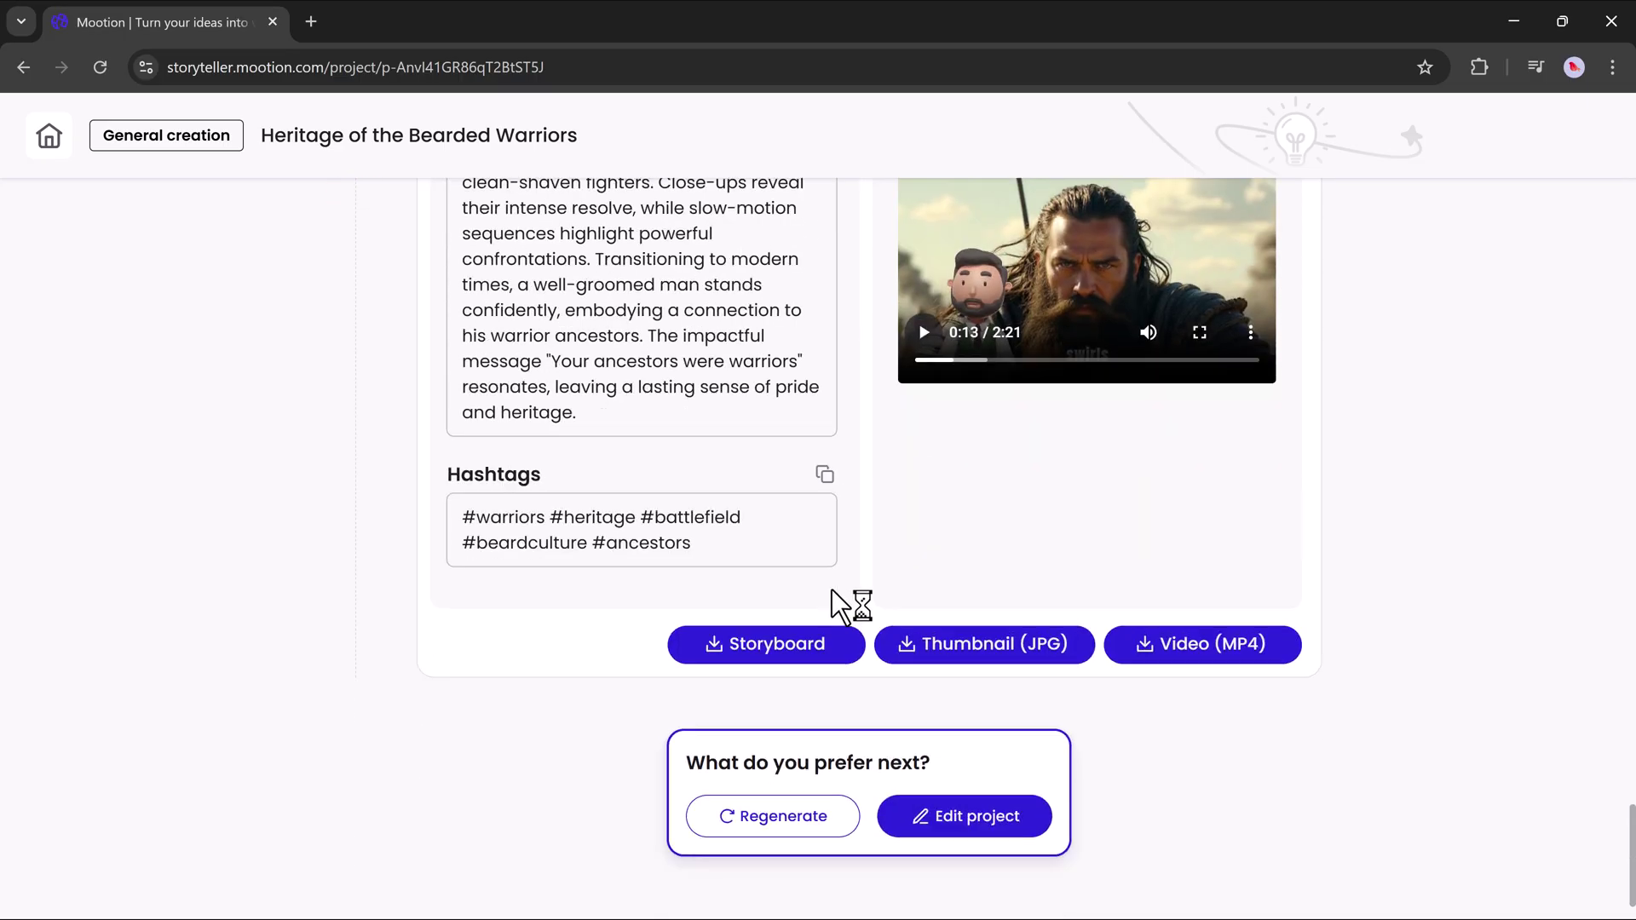
{"action": "scroll", "coordinate": [844, 606], "scroll_direction": "down", "scroll_amount": 3}
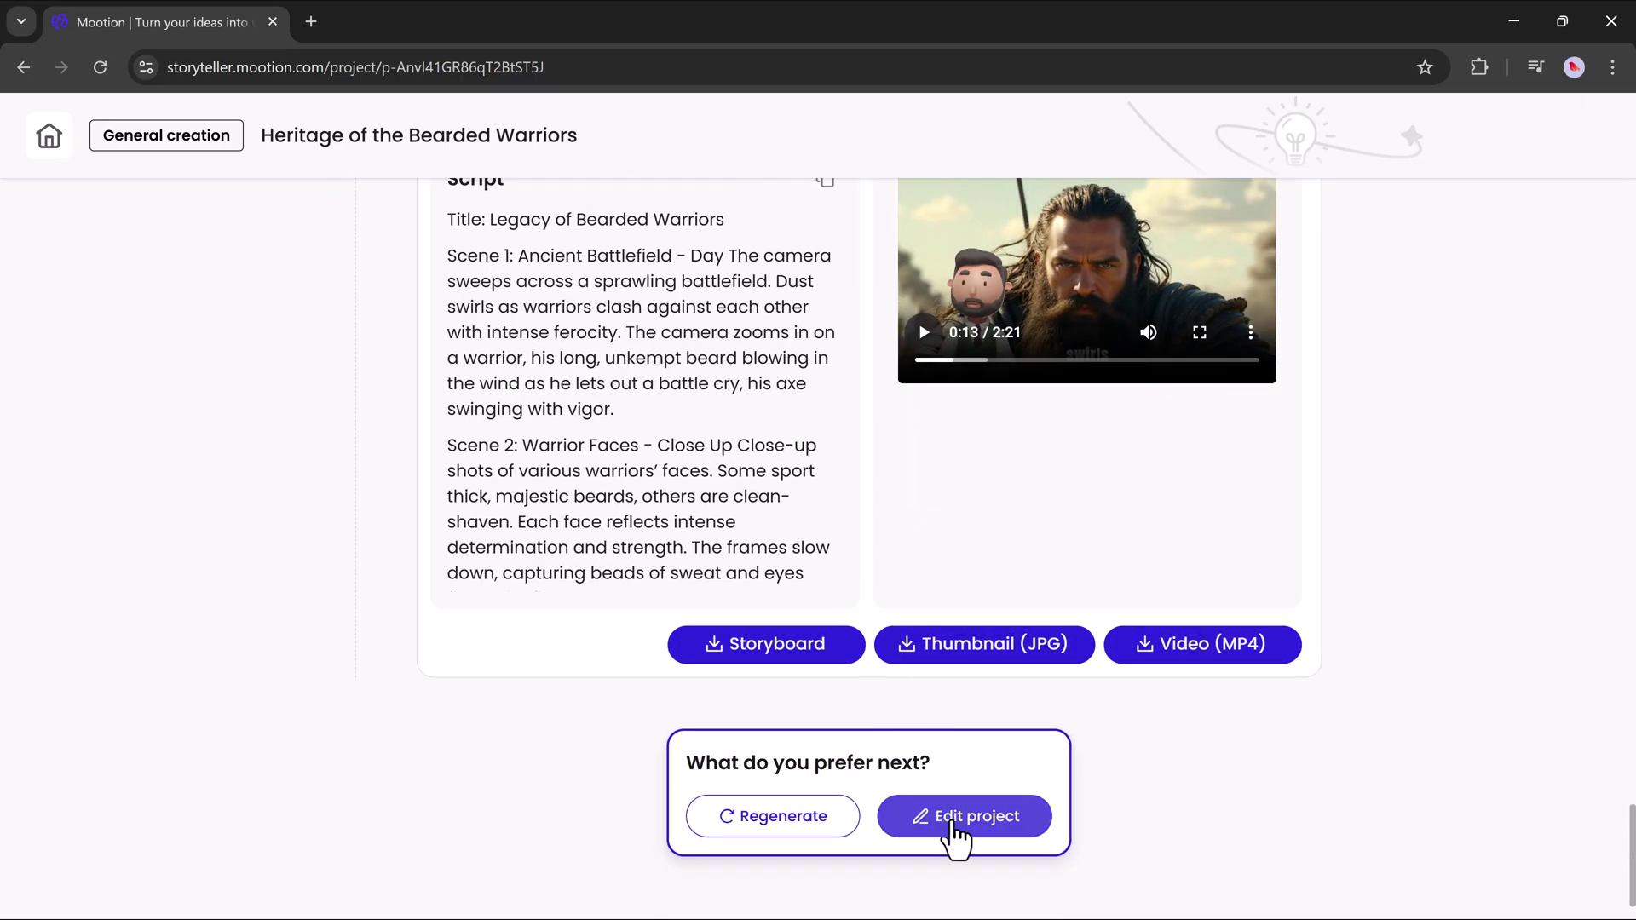
{"action": "left_click", "coordinate": [954, 823]}
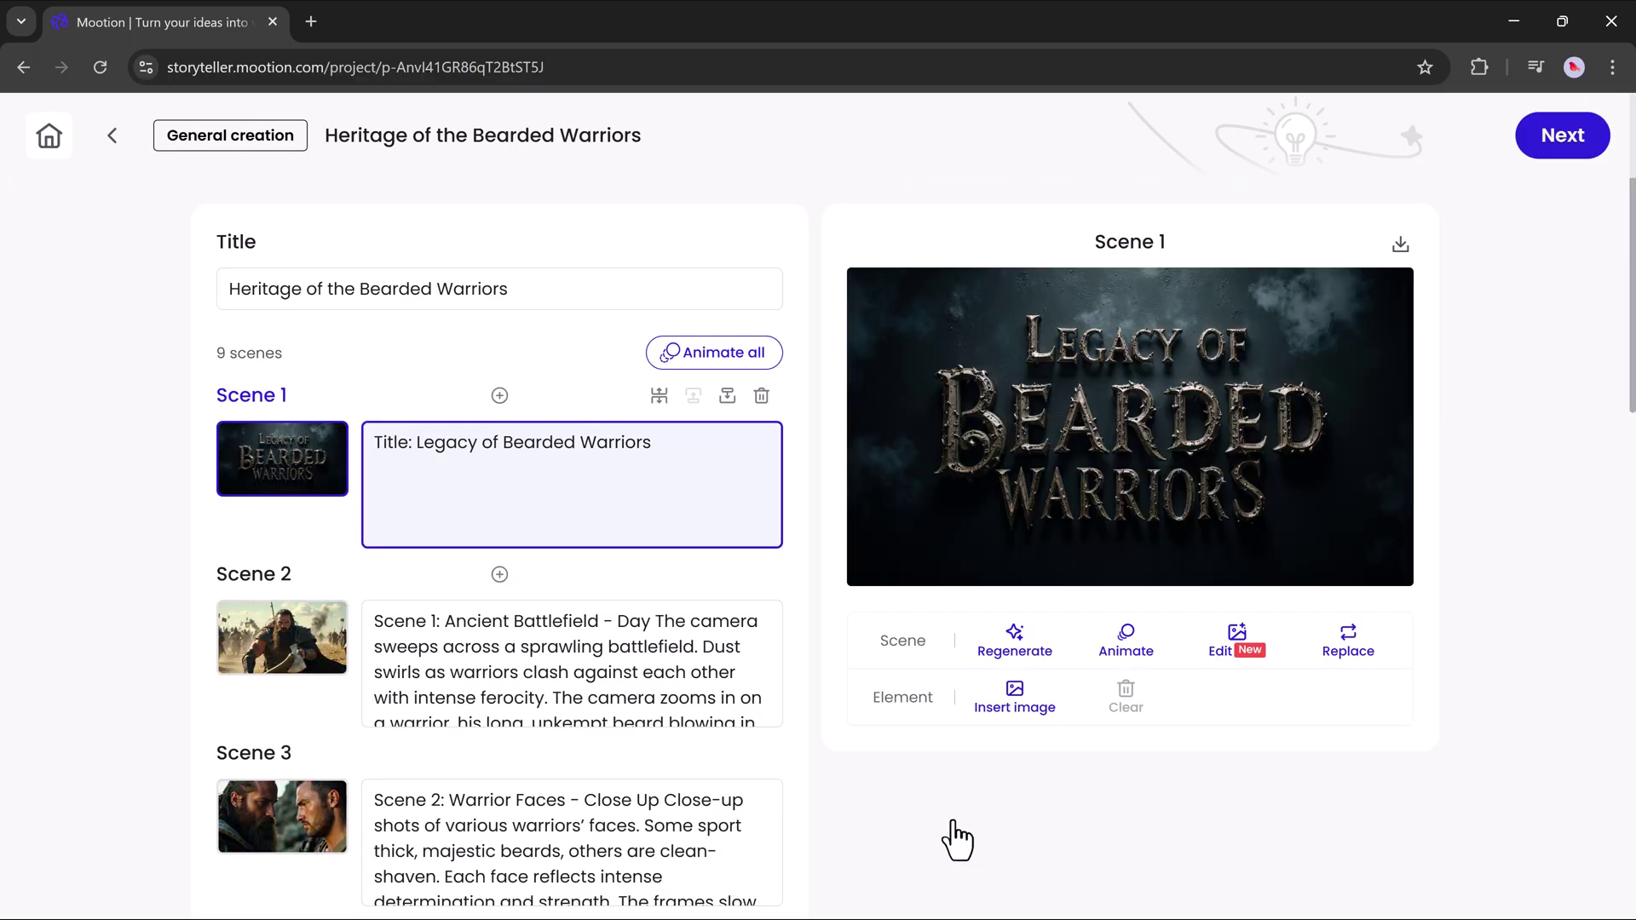
{"action": "scroll", "coordinate": [623, 610], "scroll_direction": "down", "scroll_amount": 5}
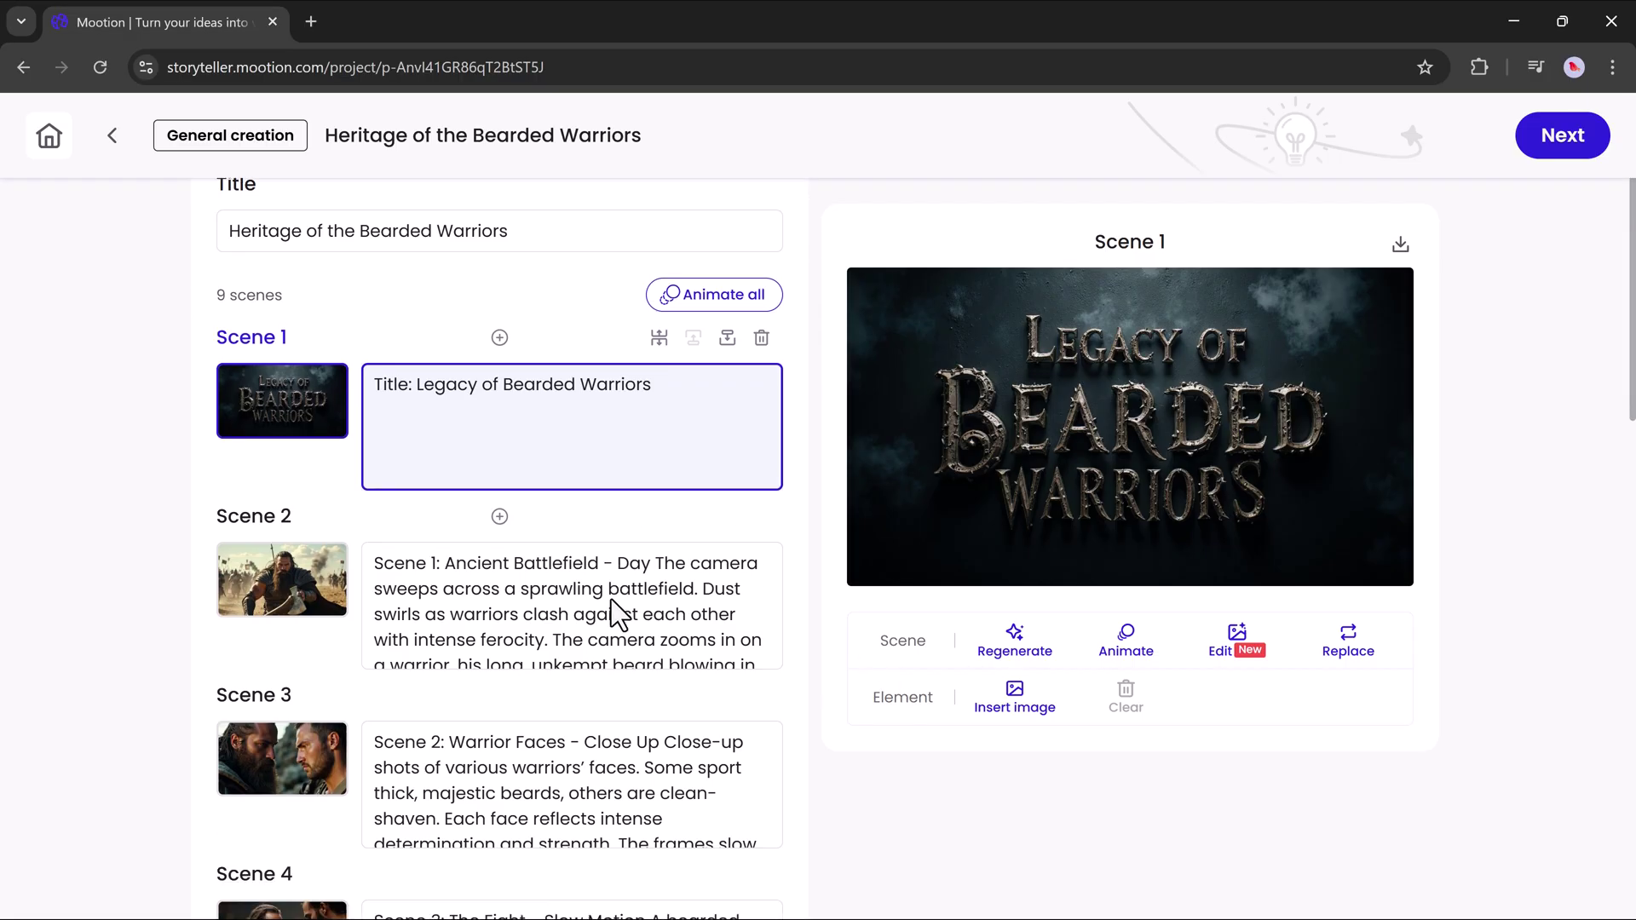
{"action": "scroll", "coordinate": [782, 719], "scroll_direction": "down", "scroll_amount": 7}
{"action": "scroll", "coordinate": [801, 714], "scroll_direction": "down", "scroll_amount": 5}
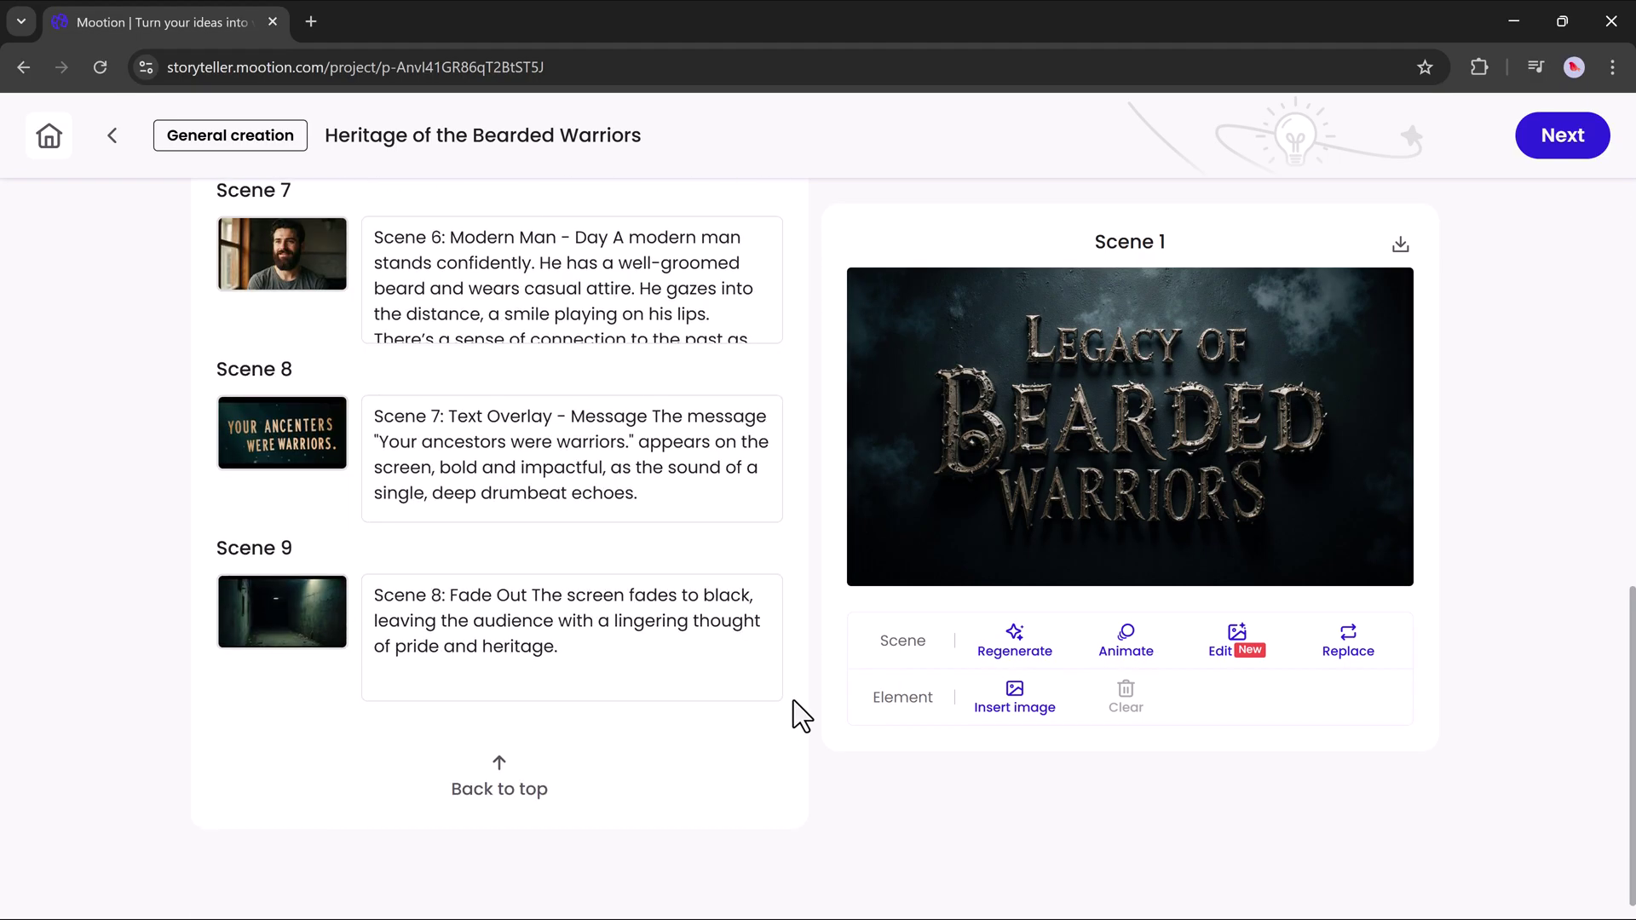
{"action": "scroll", "coordinate": [800, 714], "scroll_direction": "up", "scroll_amount": 7}
{"action": "scroll", "coordinate": [799, 713], "scroll_direction": "up", "scroll_amount": 8}
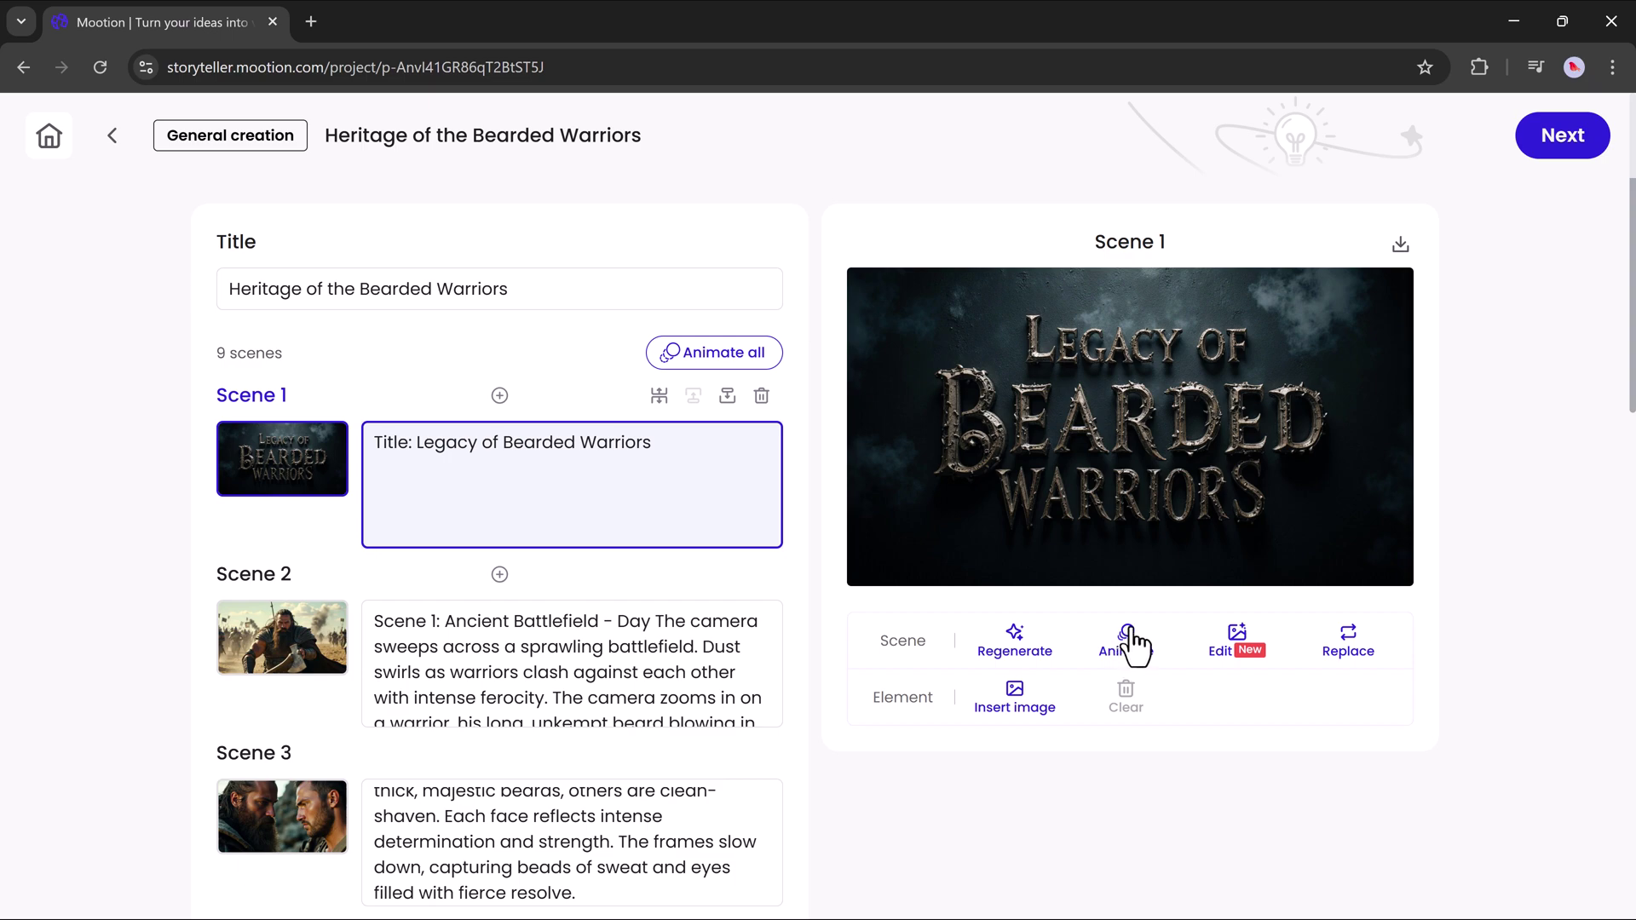
Animate Scene 1's title card as a 4-second clip with no motion prompt, then play it.
{"action": "left_click", "coordinate": [1128, 641]}
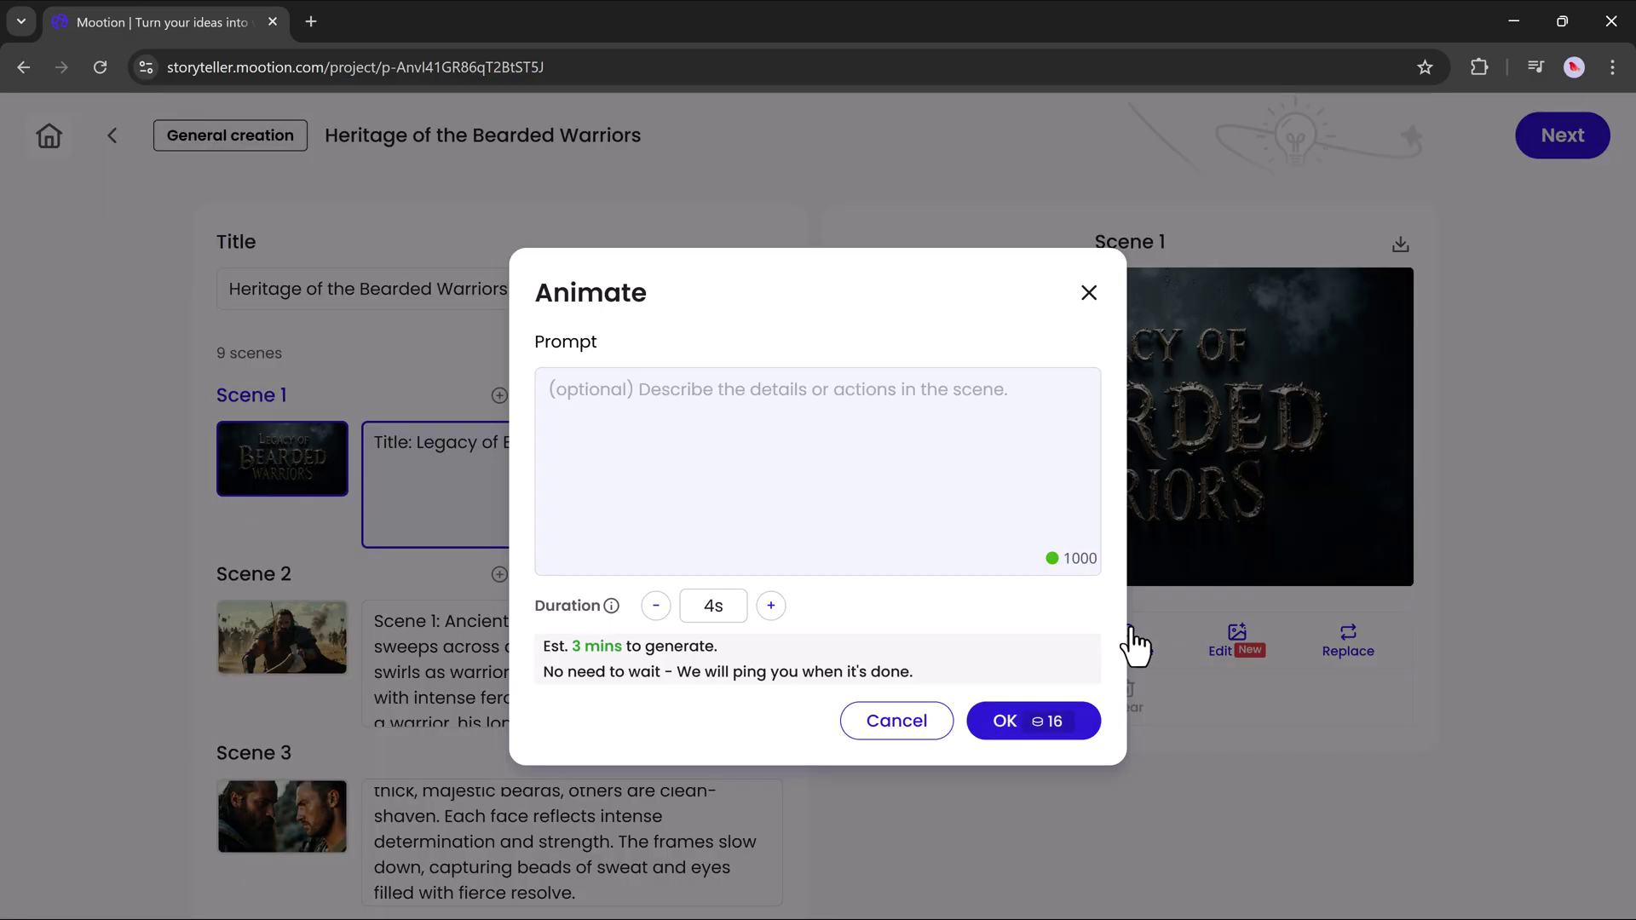
{"action": "left_click", "coordinate": [773, 430]}
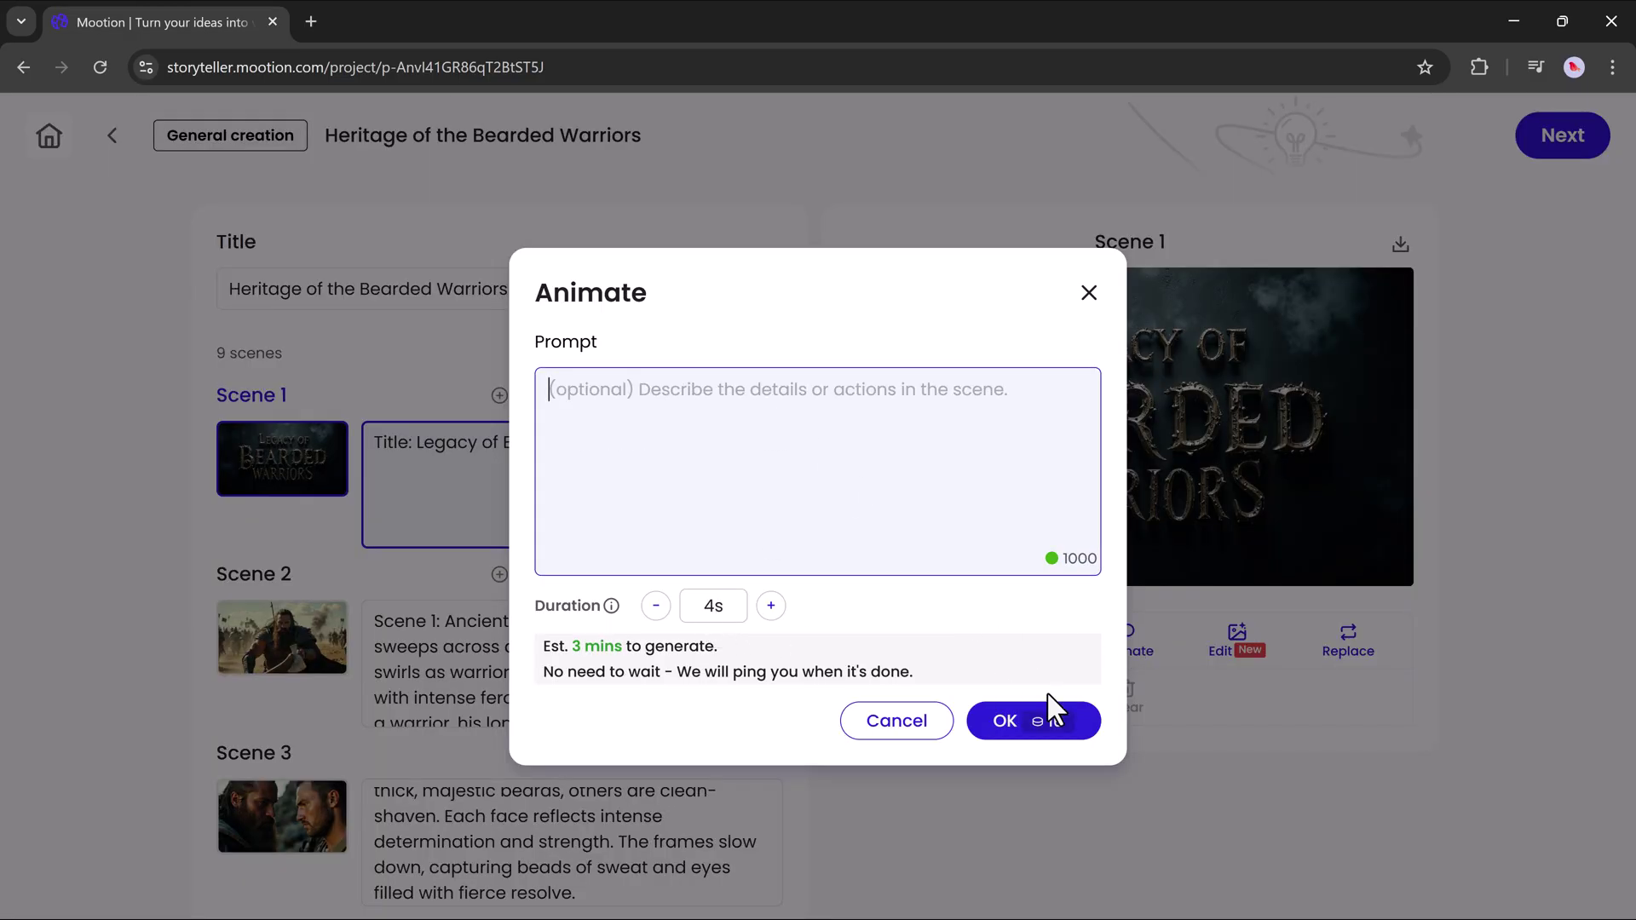
{"action": "left_click", "coordinate": [1047, 738]}
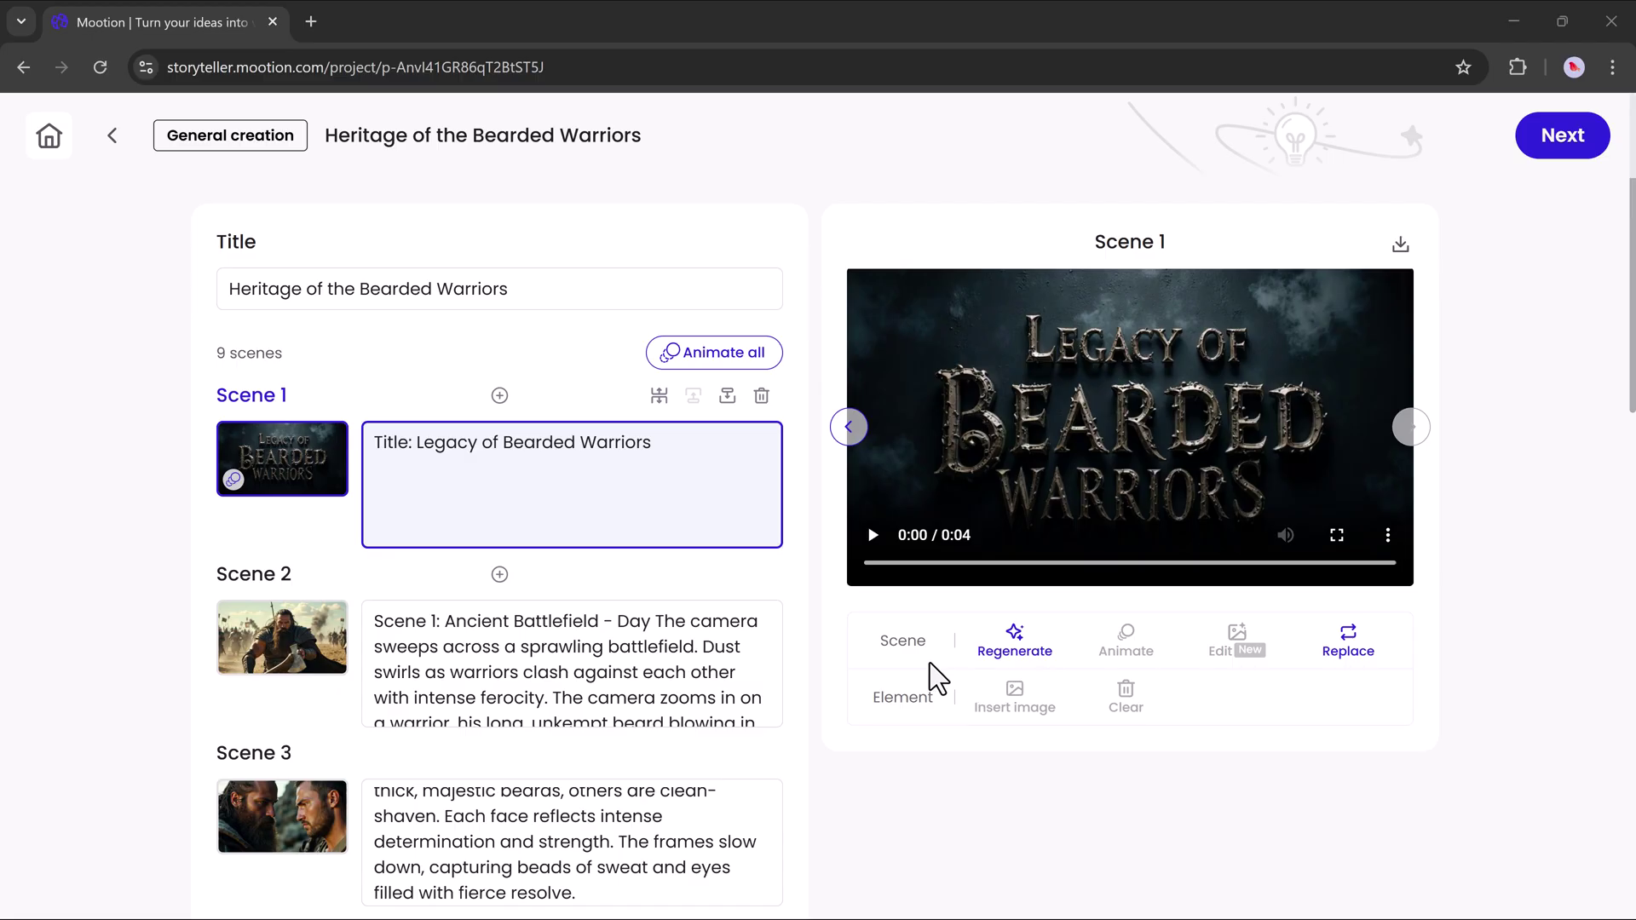
{"action": "left_click", "coordinate": [872, 535]}
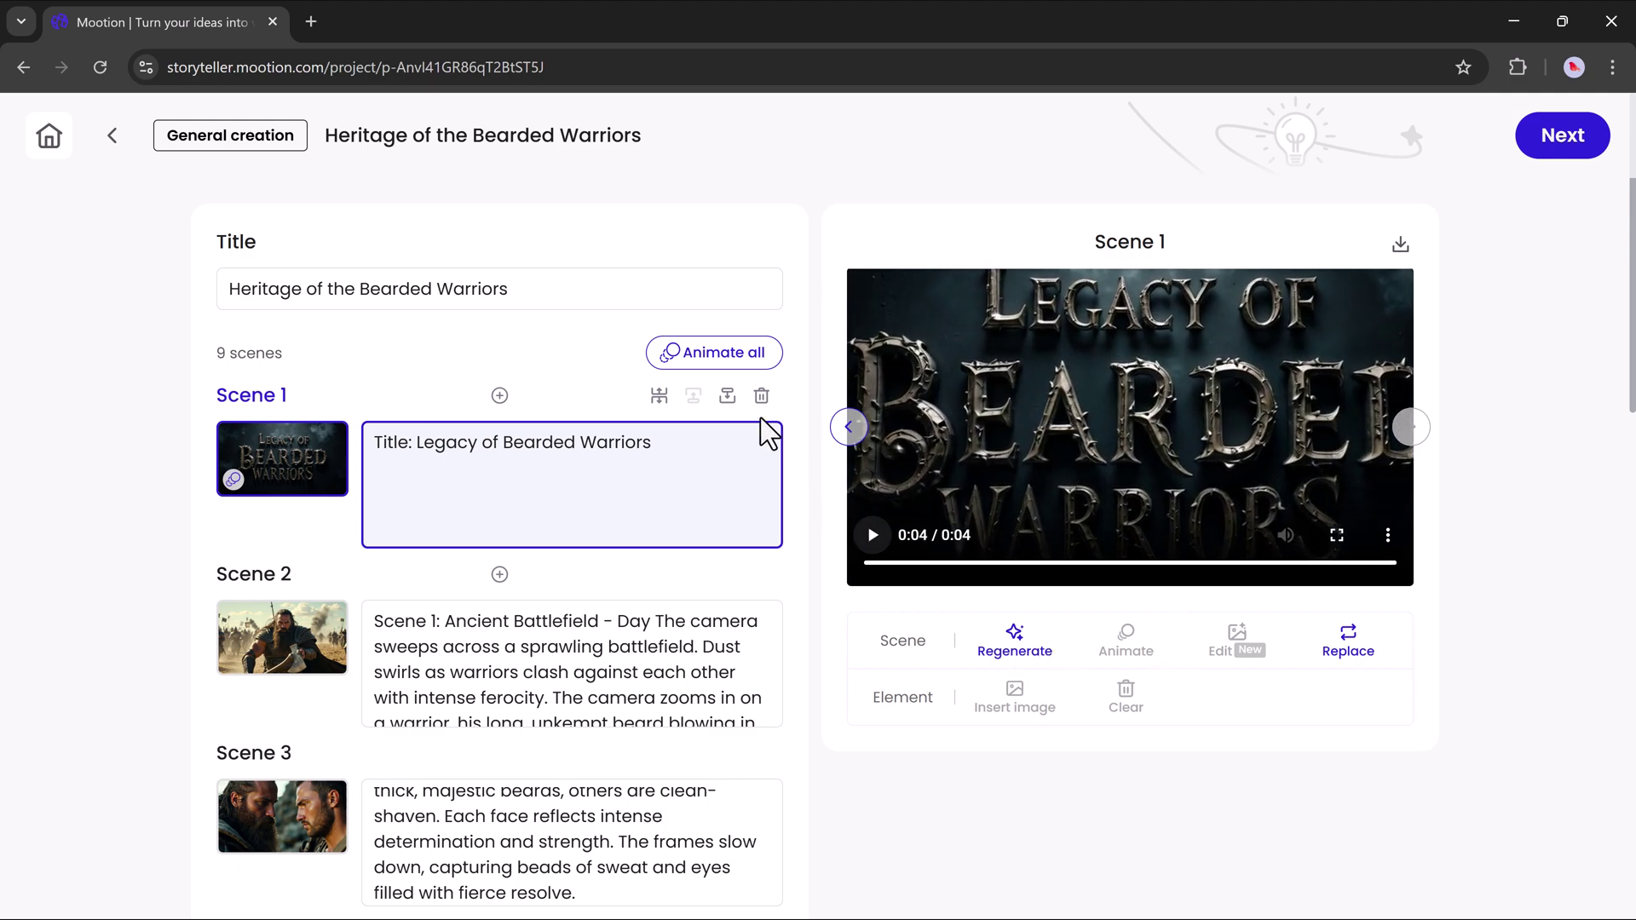
Animate all nine scenes at once, then select Scene 4 and play its 20-second clip.
{"action": "left_click", "coordinate": [717, 357]}
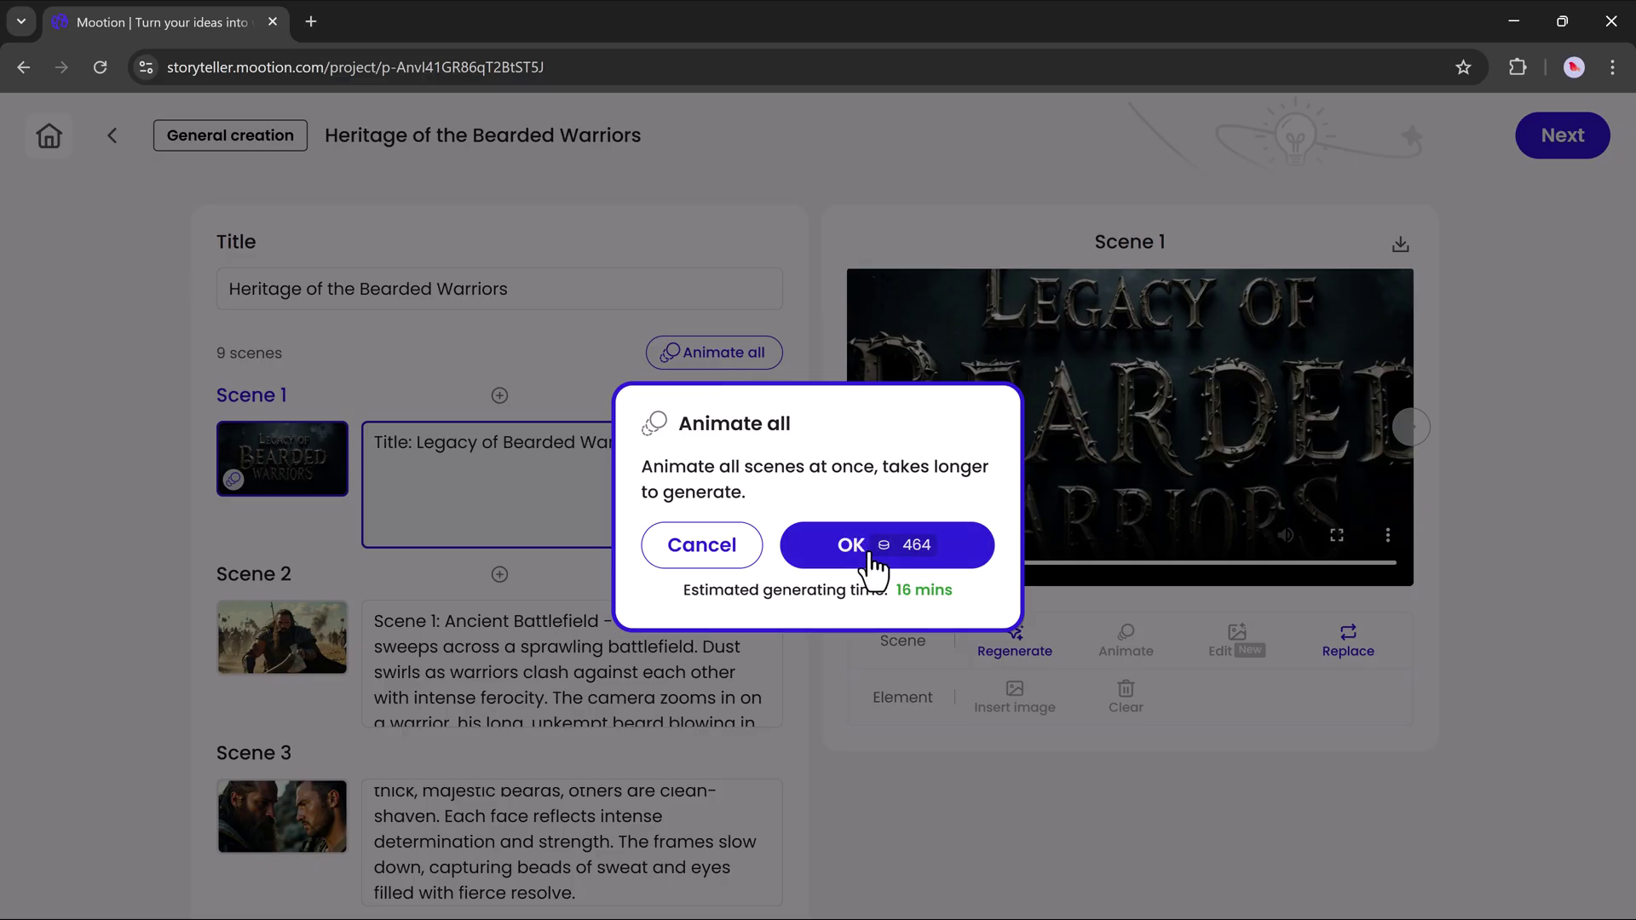
{"action": "left_click", "coordinate": [867, 558]}
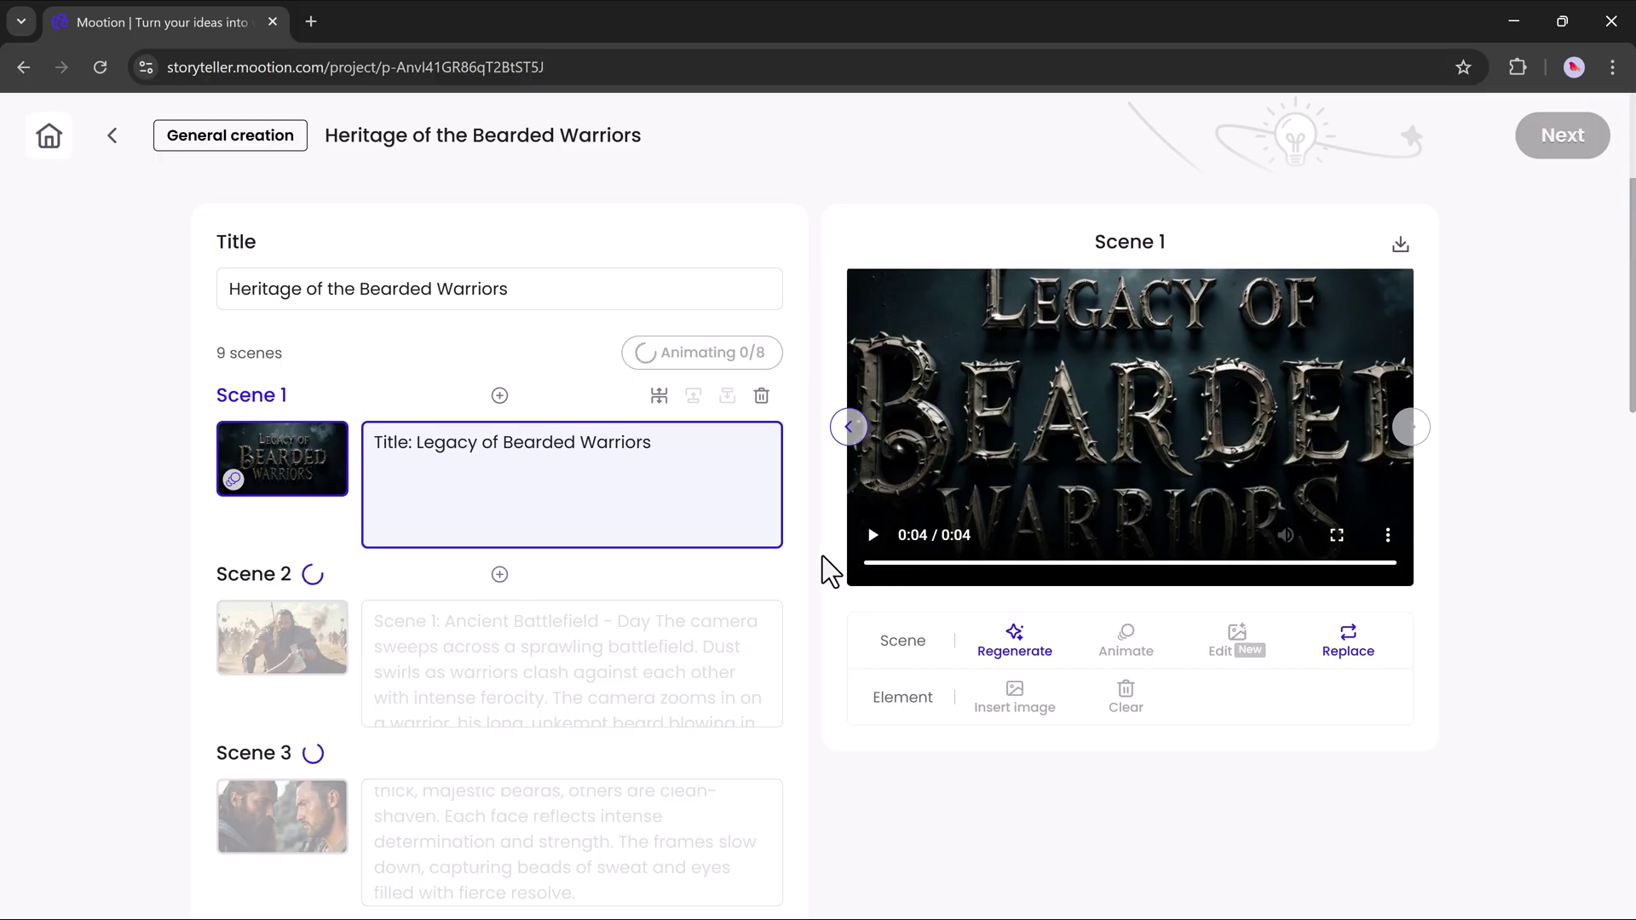
{"action": "scroll", "coordinate": [790, 658], "scroll_direction": "down", "scroll_amount": 3}
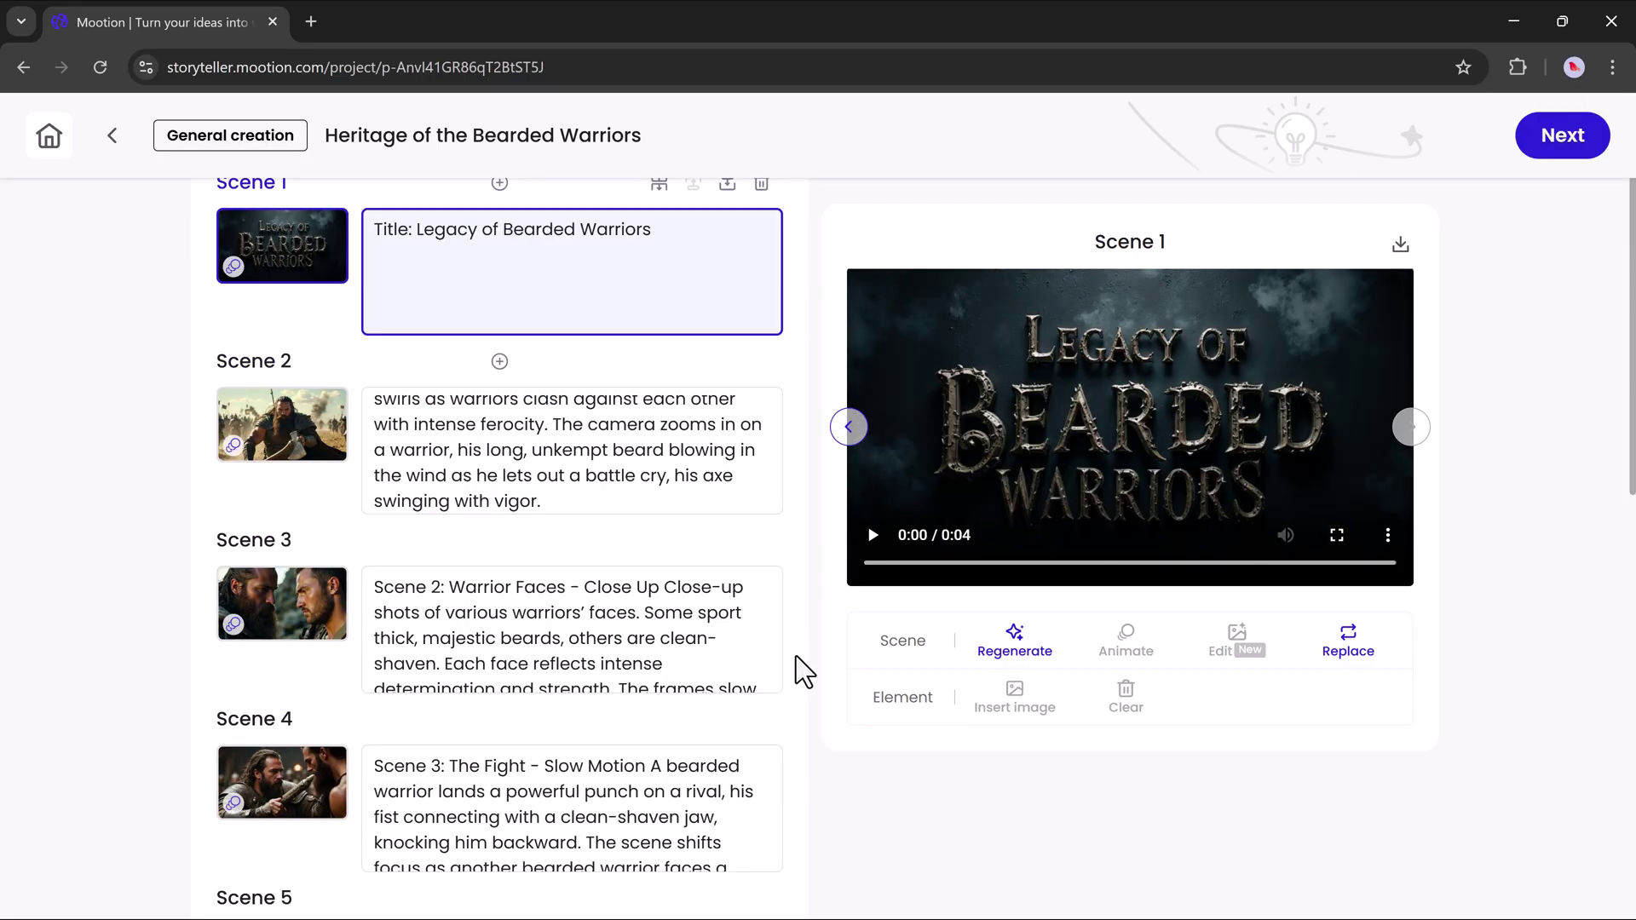
{"action": "scroll", "coordinate": [329, 727], "scroll_direction": "down", "scroll_amount": 1}
{"action": "left_click", "coordinate": [280, 696]}
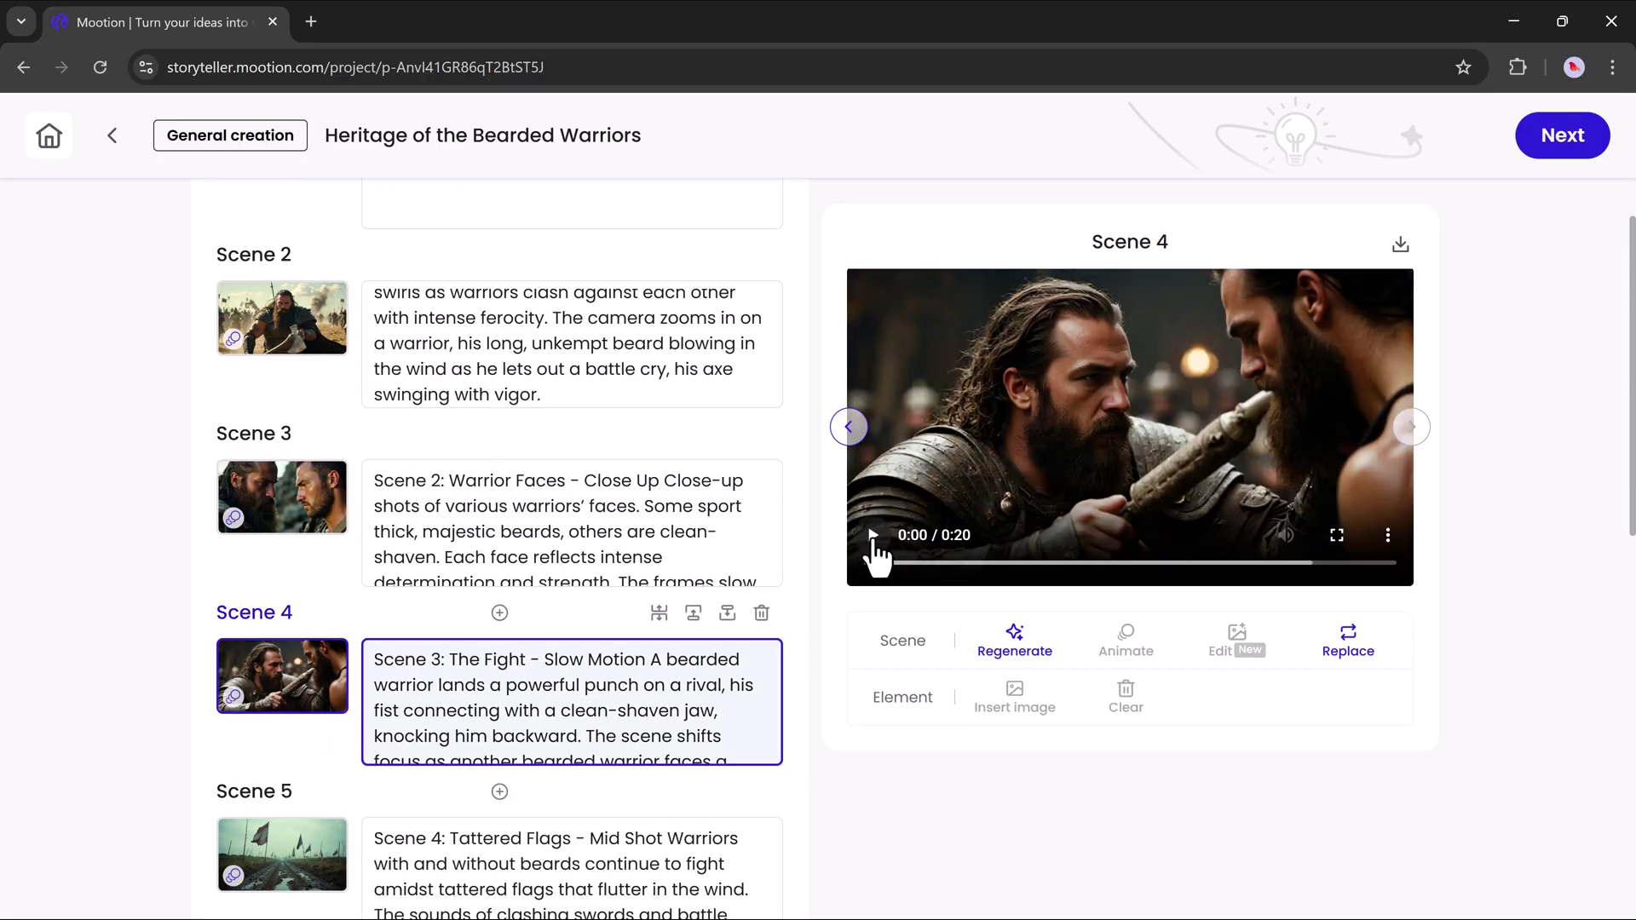
{"action": "left_click", "coordinate": [872, 535]}
{"action": "scroll", "coordinate": [1565, 161], "scroll_direction": "up", "scroll_amount": 2}
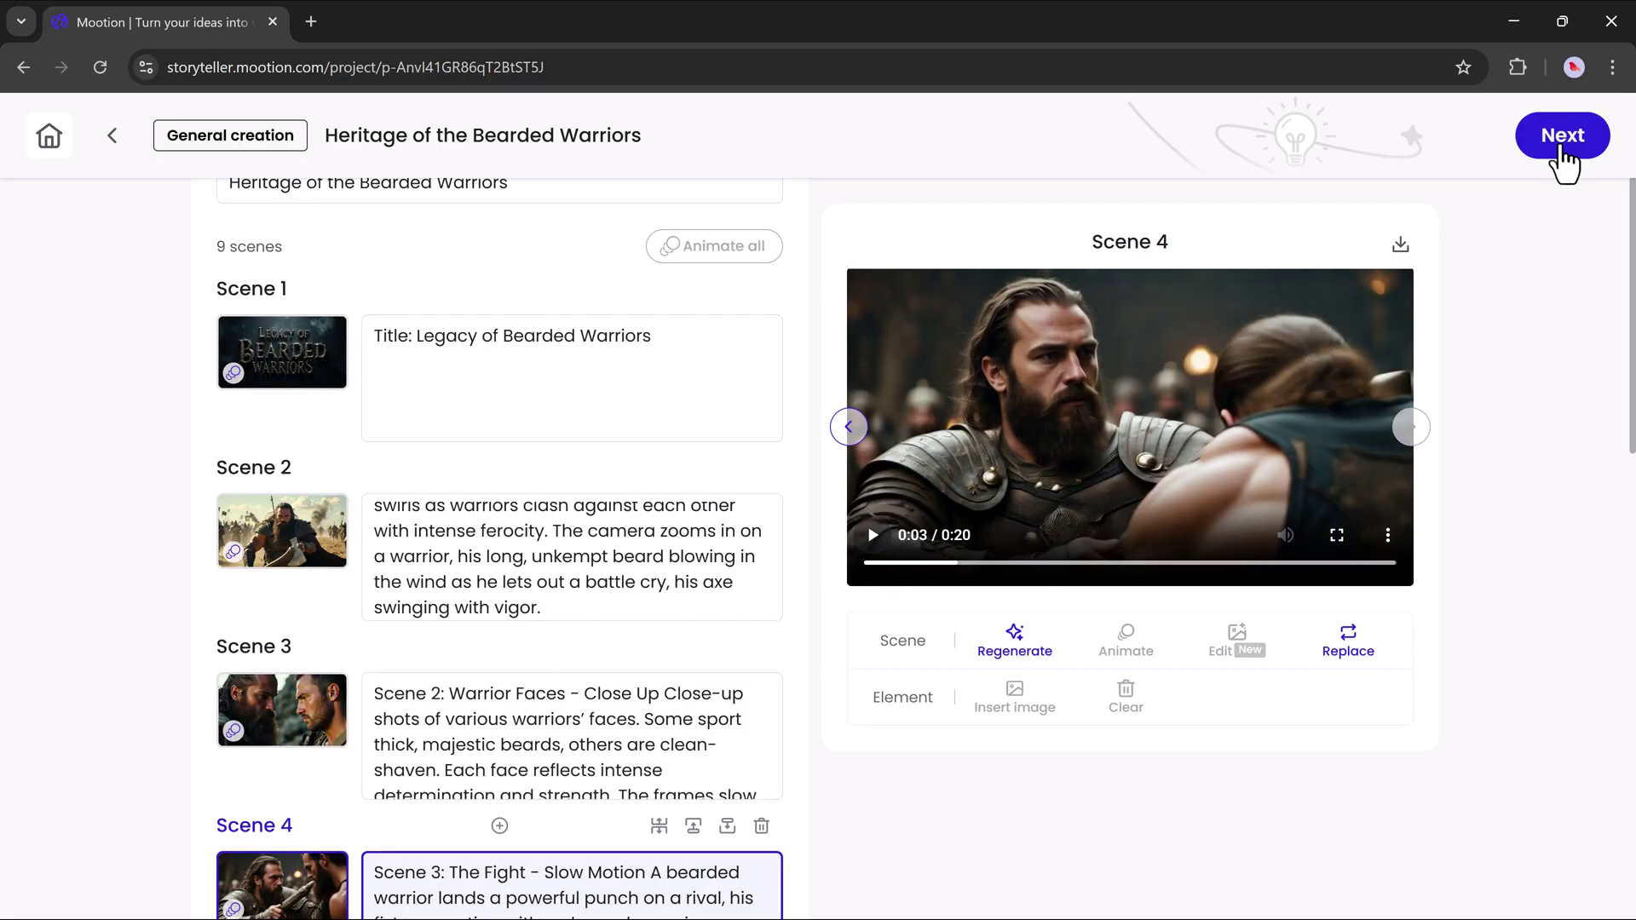
Choose the yellow handwritten title style and the orange-accented subtitle style.
{"action": "left_click", "coordinate": [1562, 138]}
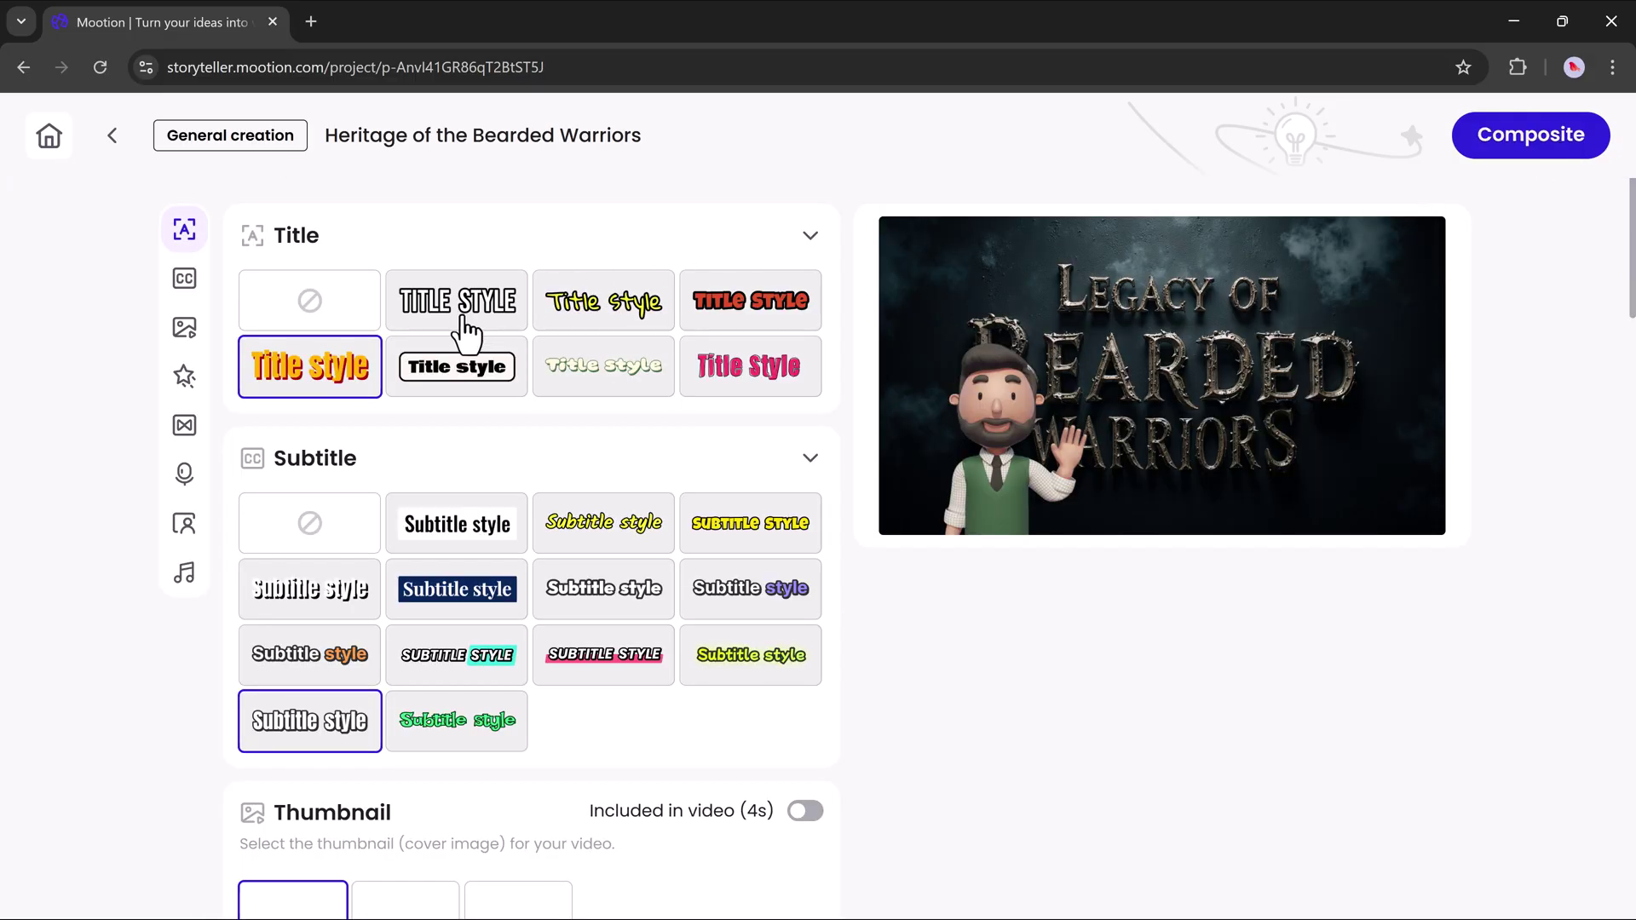
{"action": "left_click", "coordinate": [615, 326]}
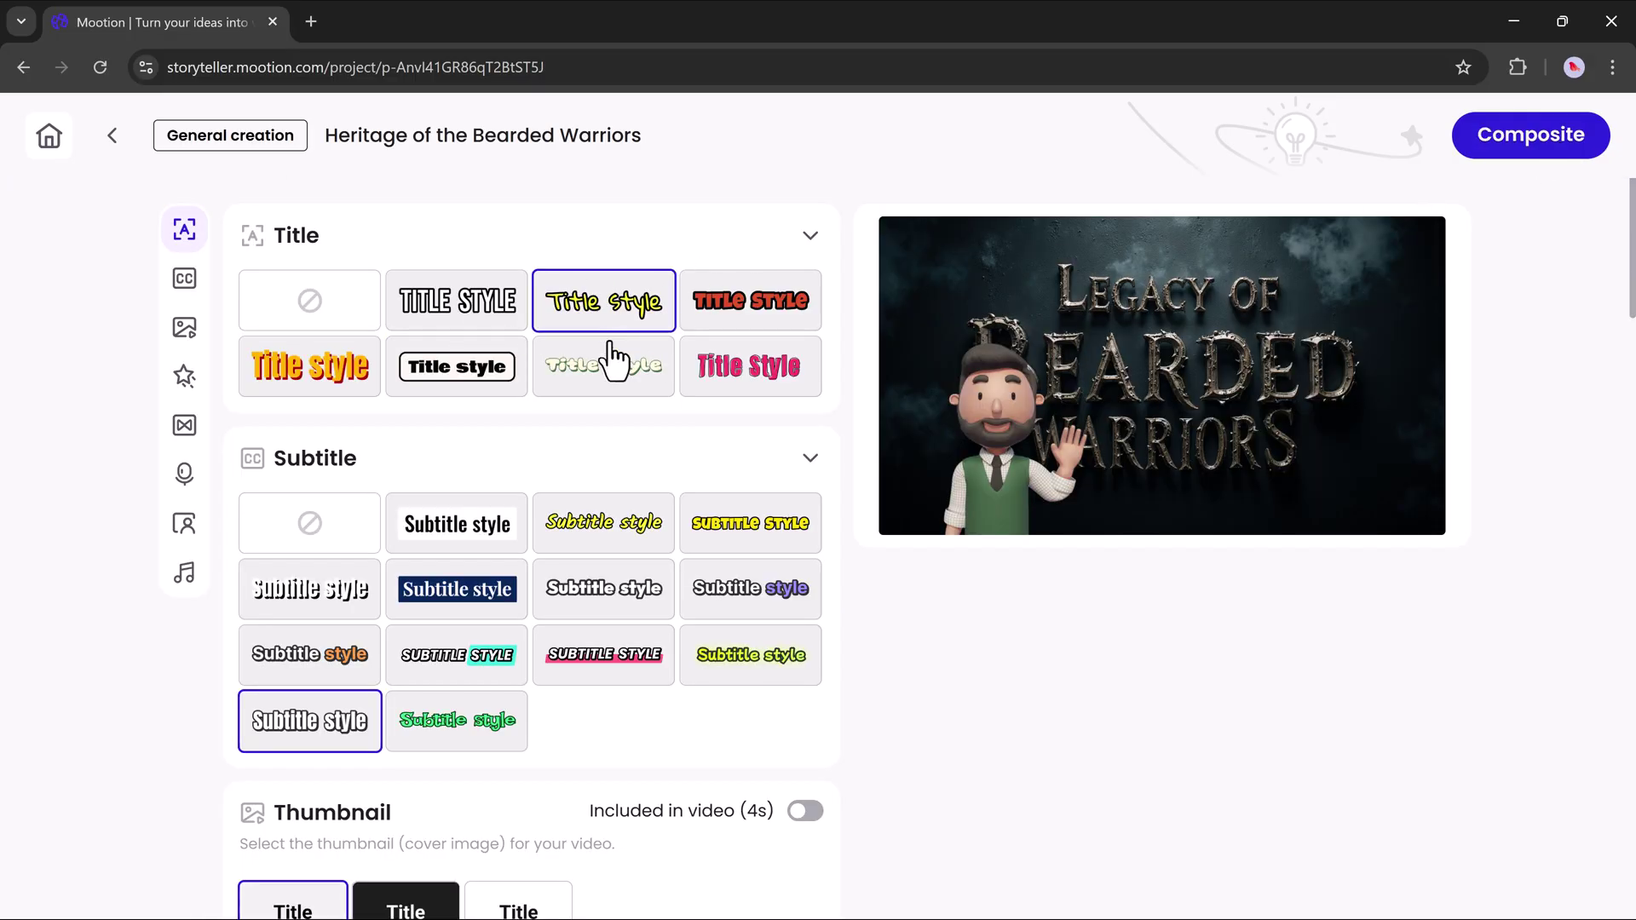
{"action": "left_click", "coordinate": [608, 358]}
{"action": "left_click", "coordinate": [596, 311]}
{"action": "scroll", "coordinate": [496, 529], "scroll_direction": "down", "scroll_amount": 1}
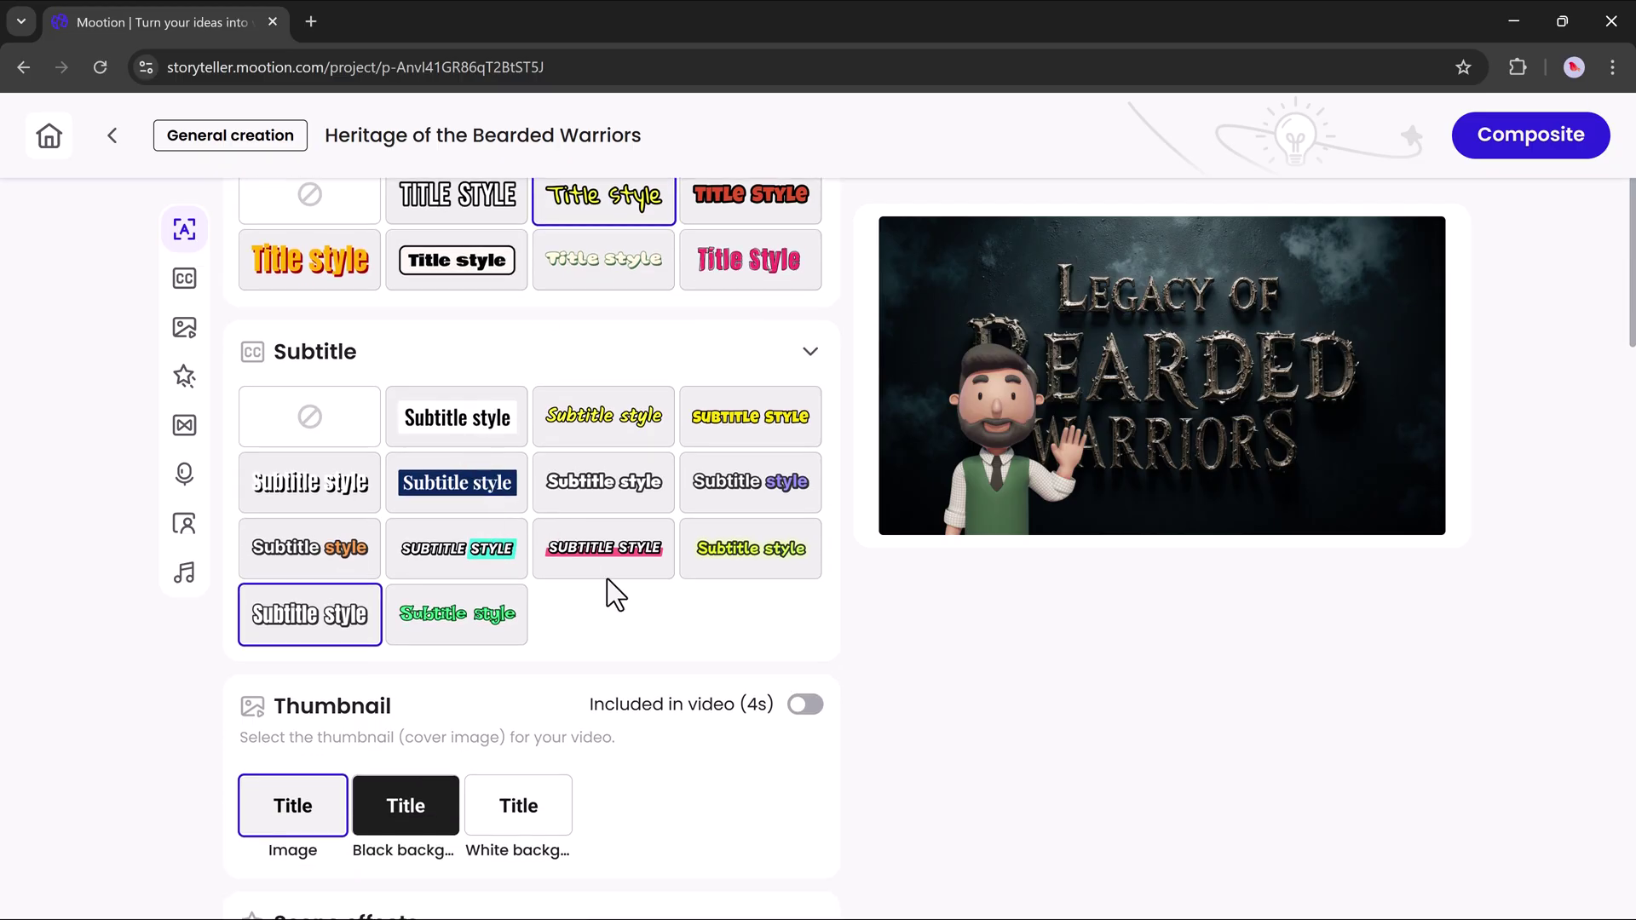
{"action": "left_click", "coordinate": [293, 572]}
Apply the Mini zoom scene effect and Cross blur scene transitions.
{"action": "scroll", "coordinate": [468, 571], "scroll_direction": "down", "scroll_amount": 2}
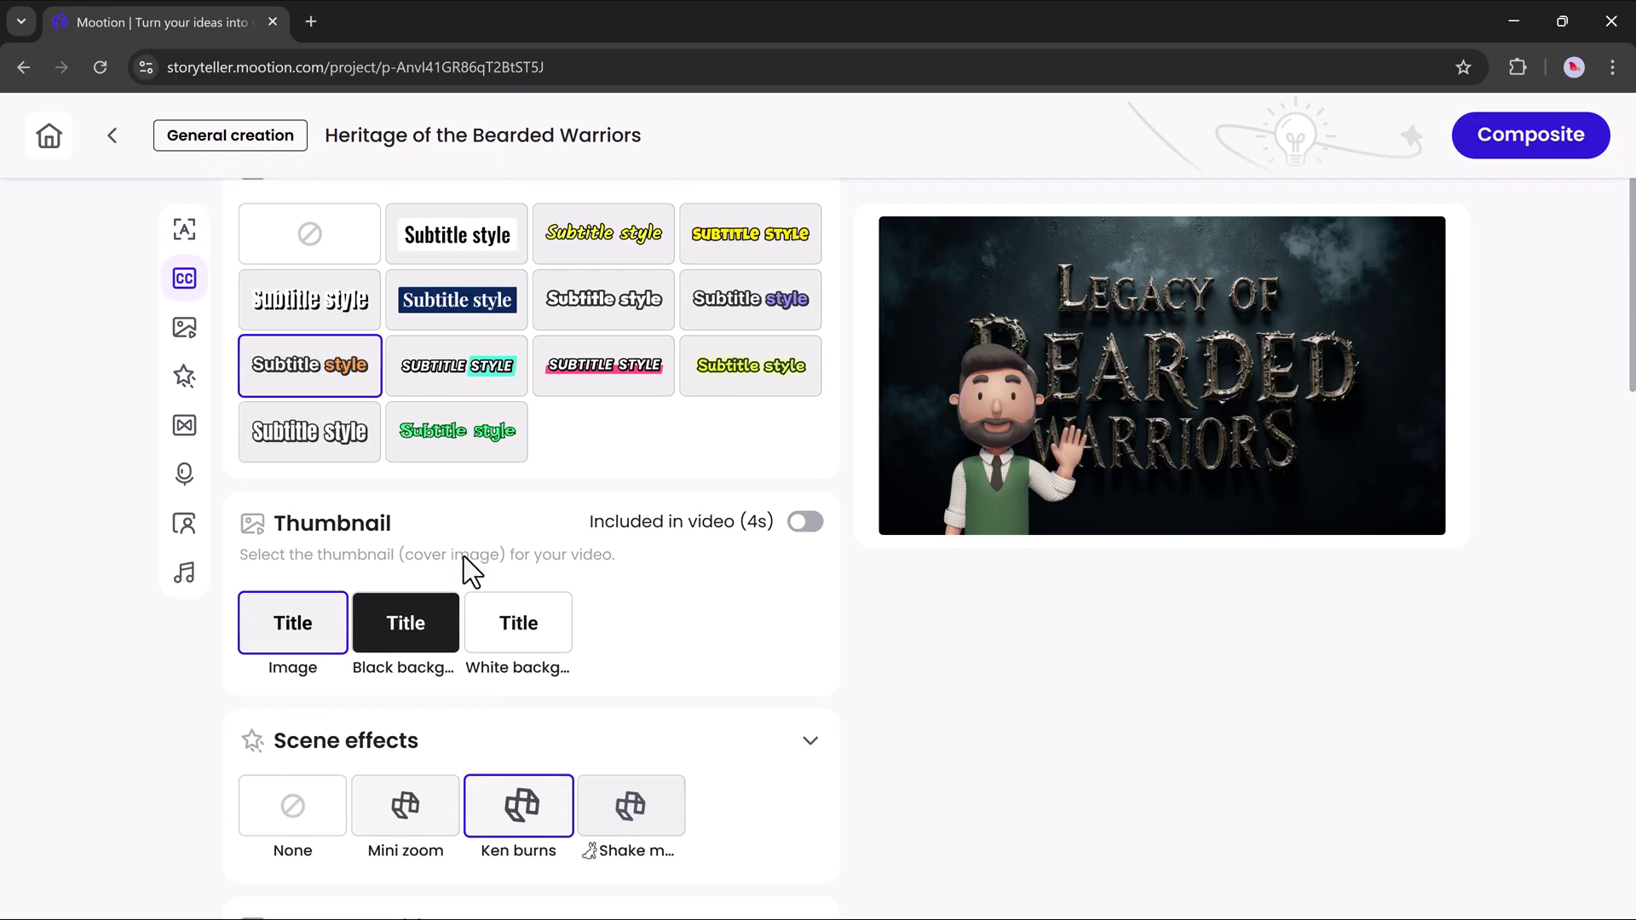
{"action": "scroll", "coordinate": [385, 609], "scroll_direction": "down", "scroll_amount": 2}
{"action": "left_click", "coordinate": [396, 587]}
{"action": "scroll", "coordinate": [426, 596], "scroll_direction": "down", "scroll_amount": 2}
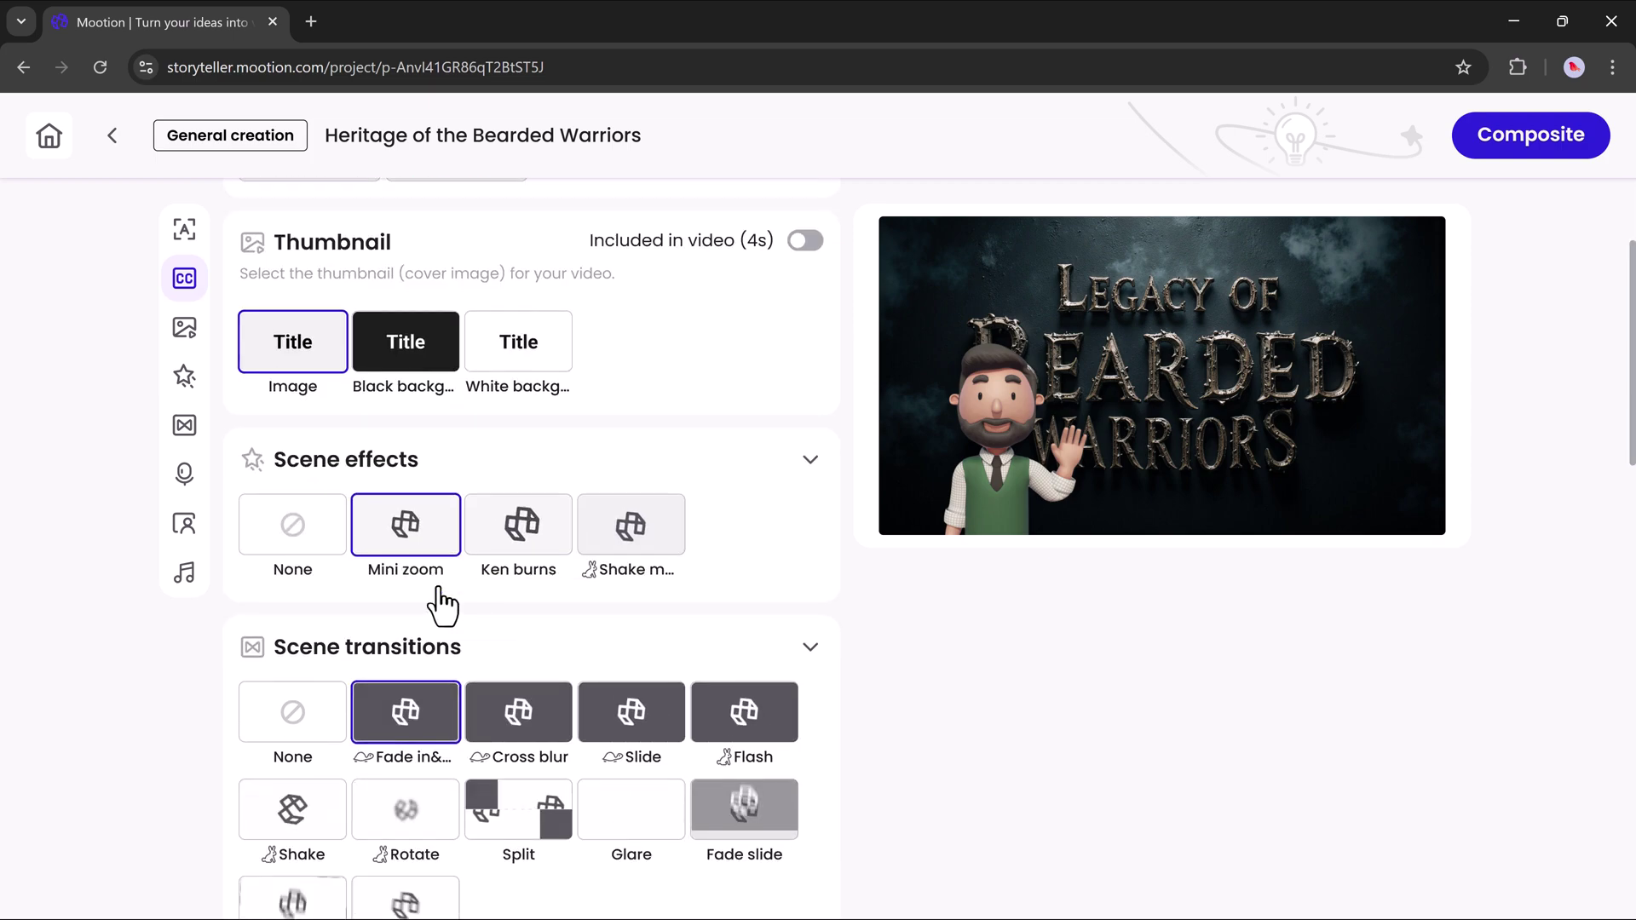
{"action": "left_click", "coordinate": [522, 559]}
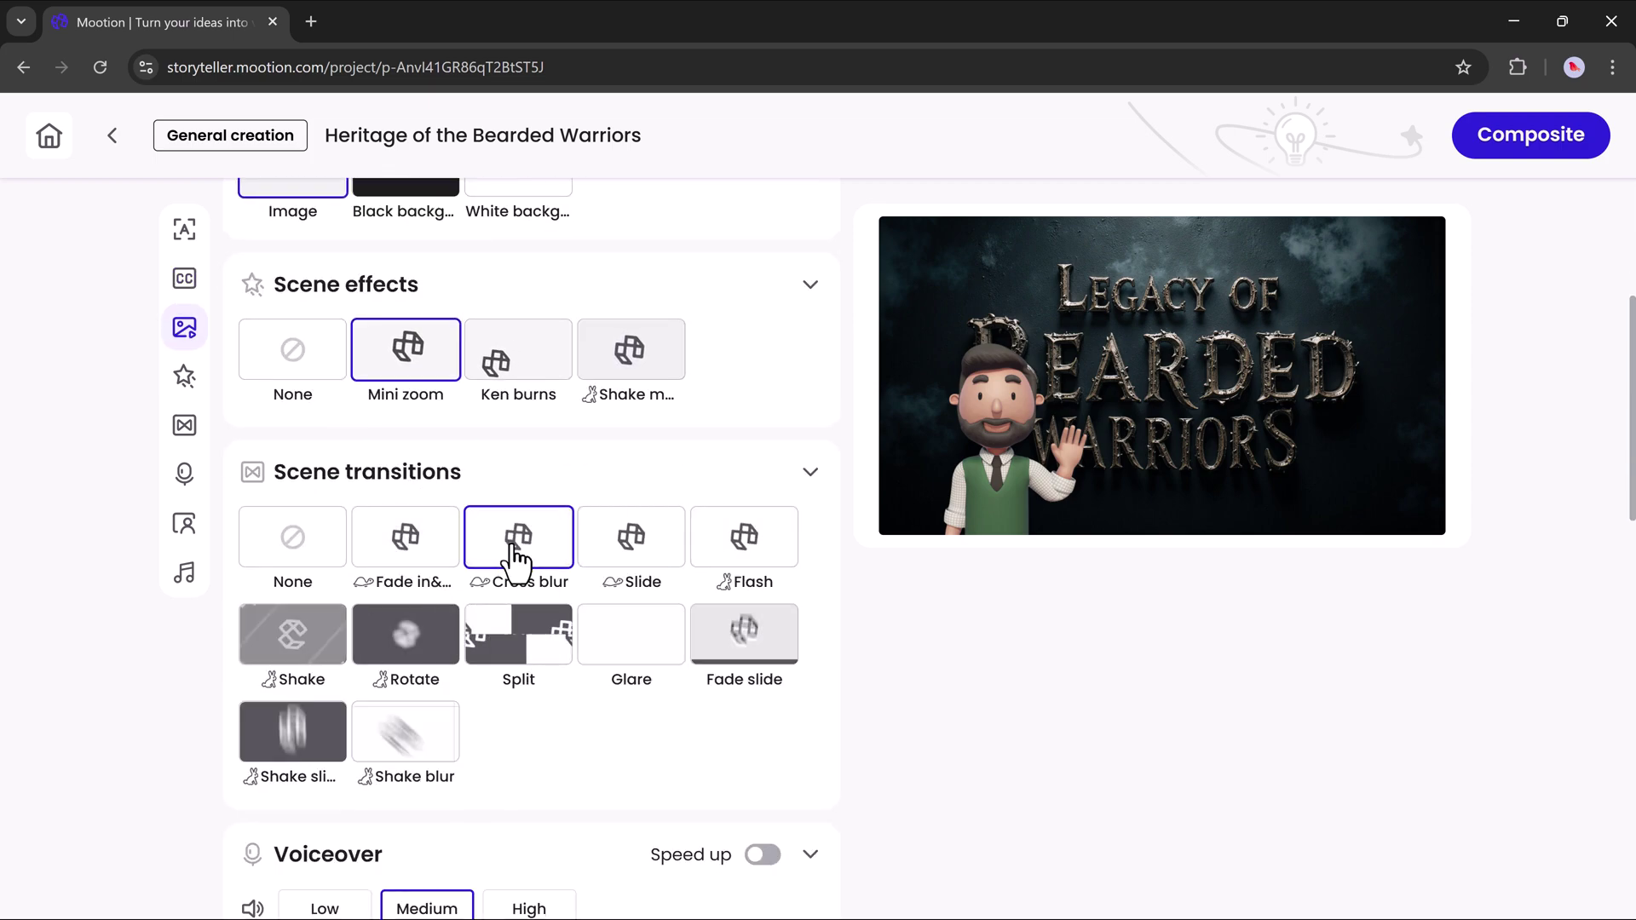
Set the voiceover voice to Guy instead of Andrew.
{"action": "scroll", "coordinate": [522, 639], "scroll_direction": "down", "scroll_amount": 1}
{"action": "scroll", "coordinate": [521, 634], "scroll_direction": "down", "scroll_amount": 4}
{"action": "scroll", "coordinate": [485, 628], "scroll_direction": "down", "scroll_amount": 2}
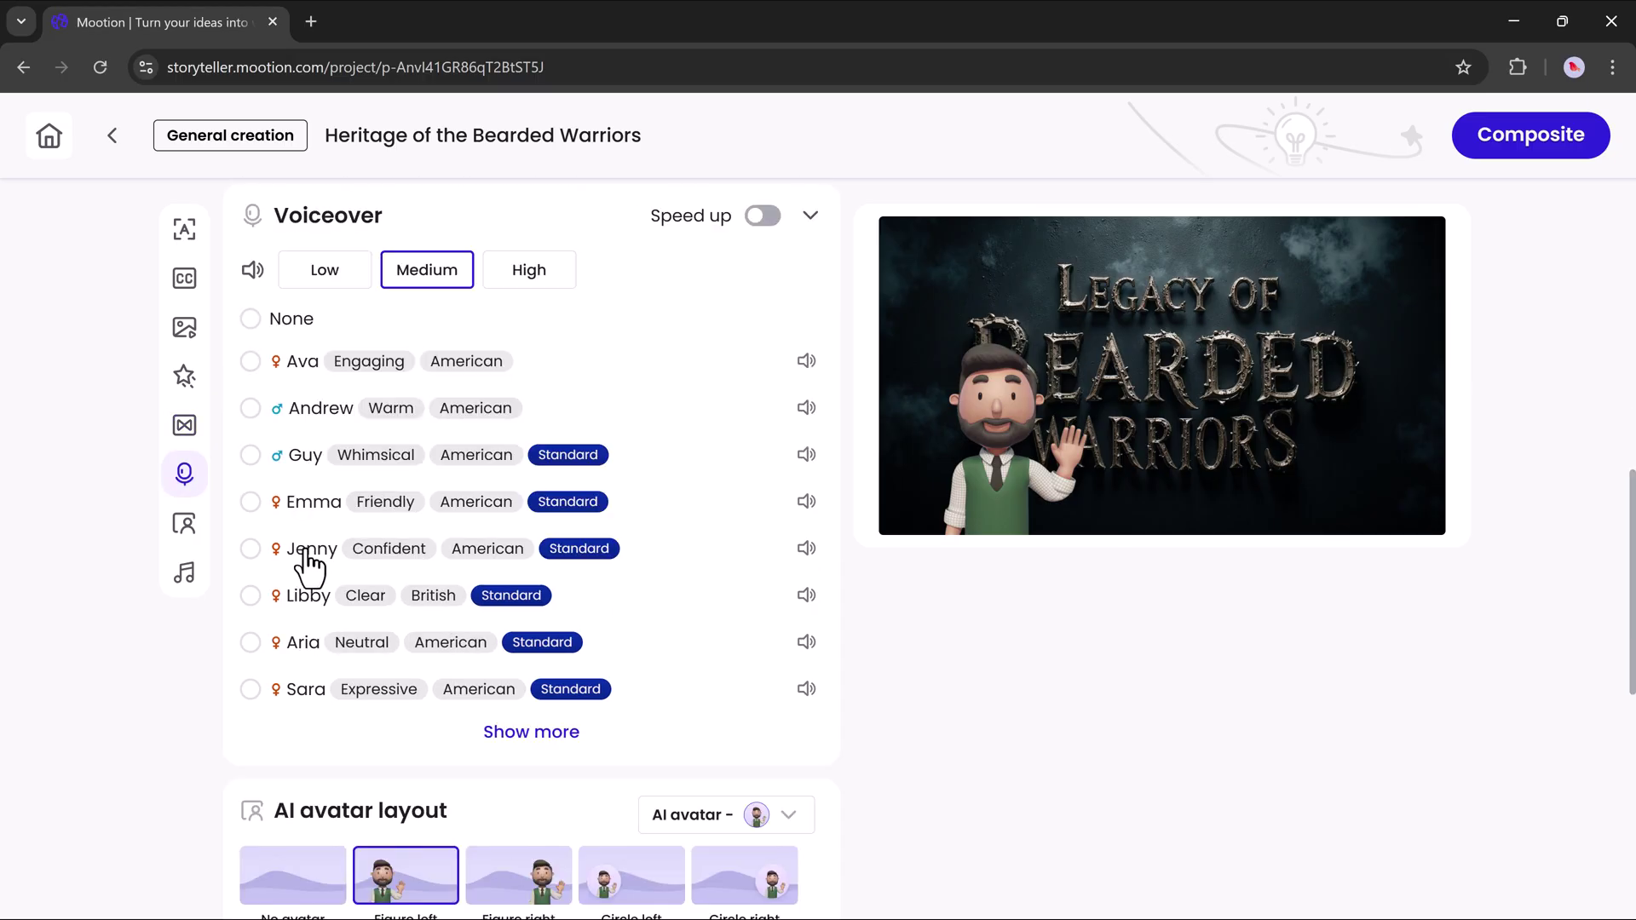
{"action": "left_click", "coordinate": [657, 421]}
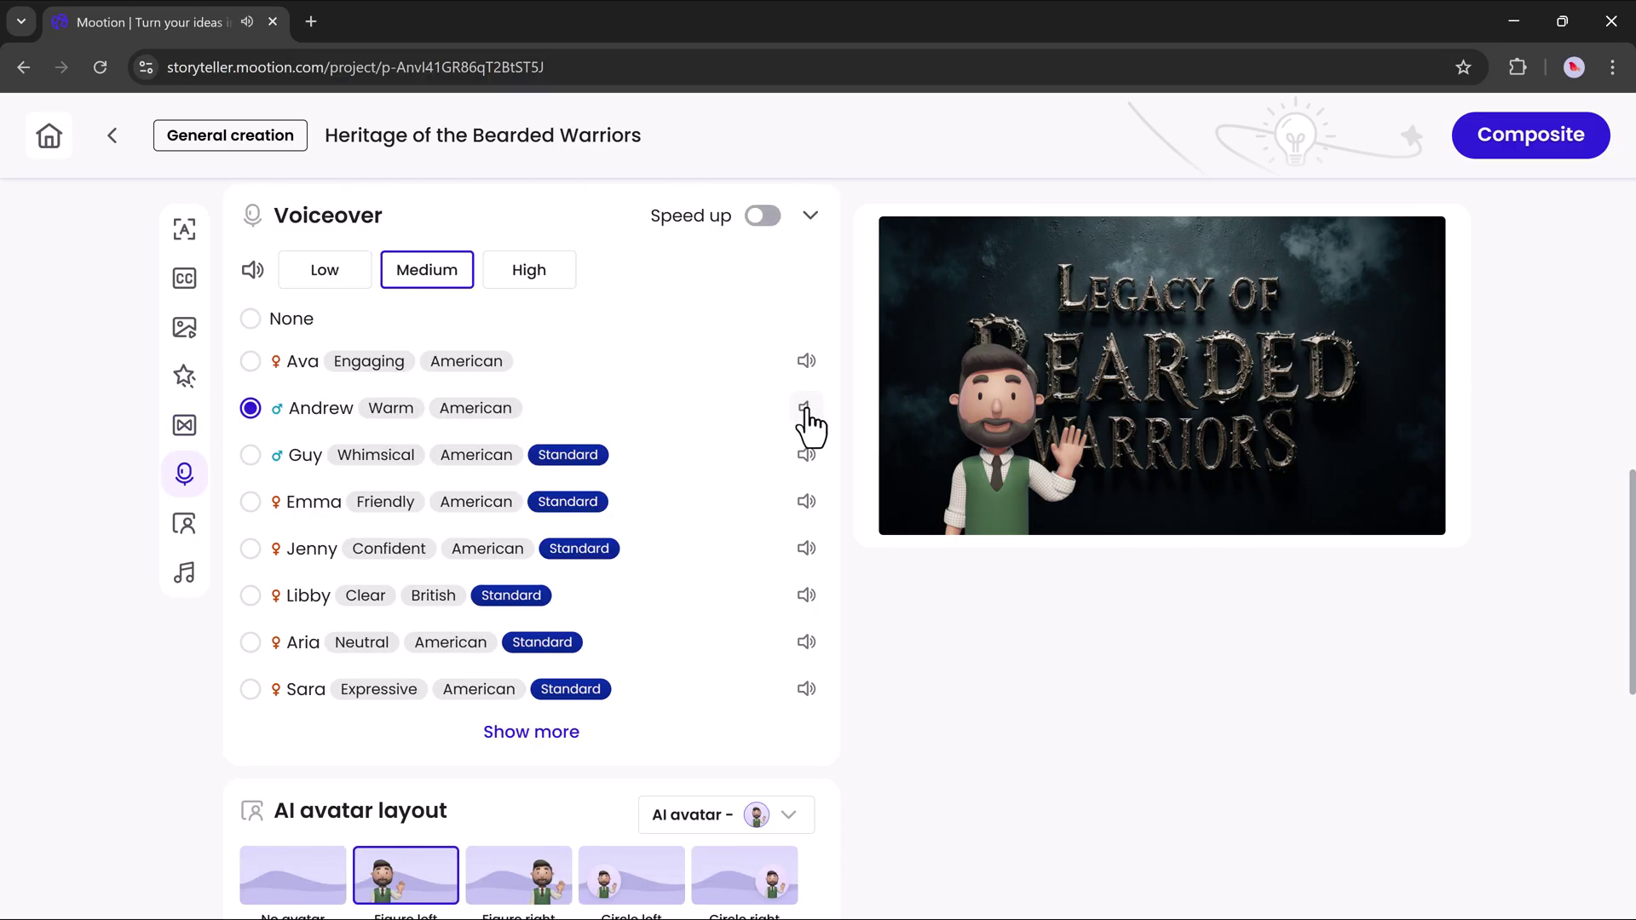
{"action": "left_click", "coordinate": [754, 453]}
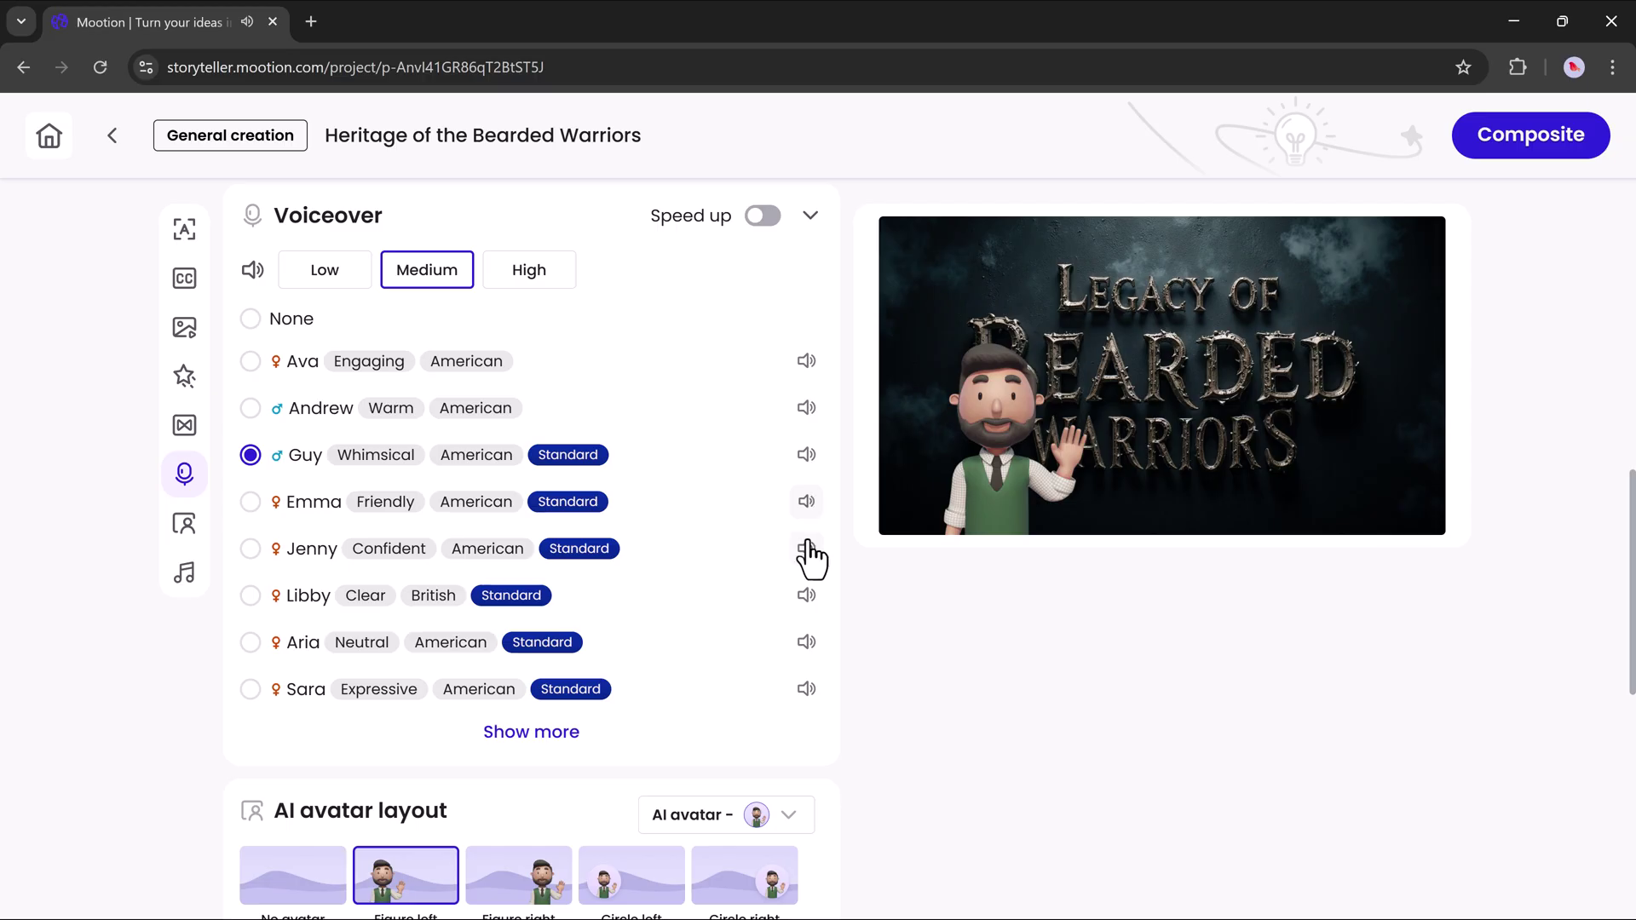
Choose Electric rise as the AI background music.
{"action": "scroll", "coordinate": [540, 529], "scroll_direction": "down", "scroll_amount": 5}
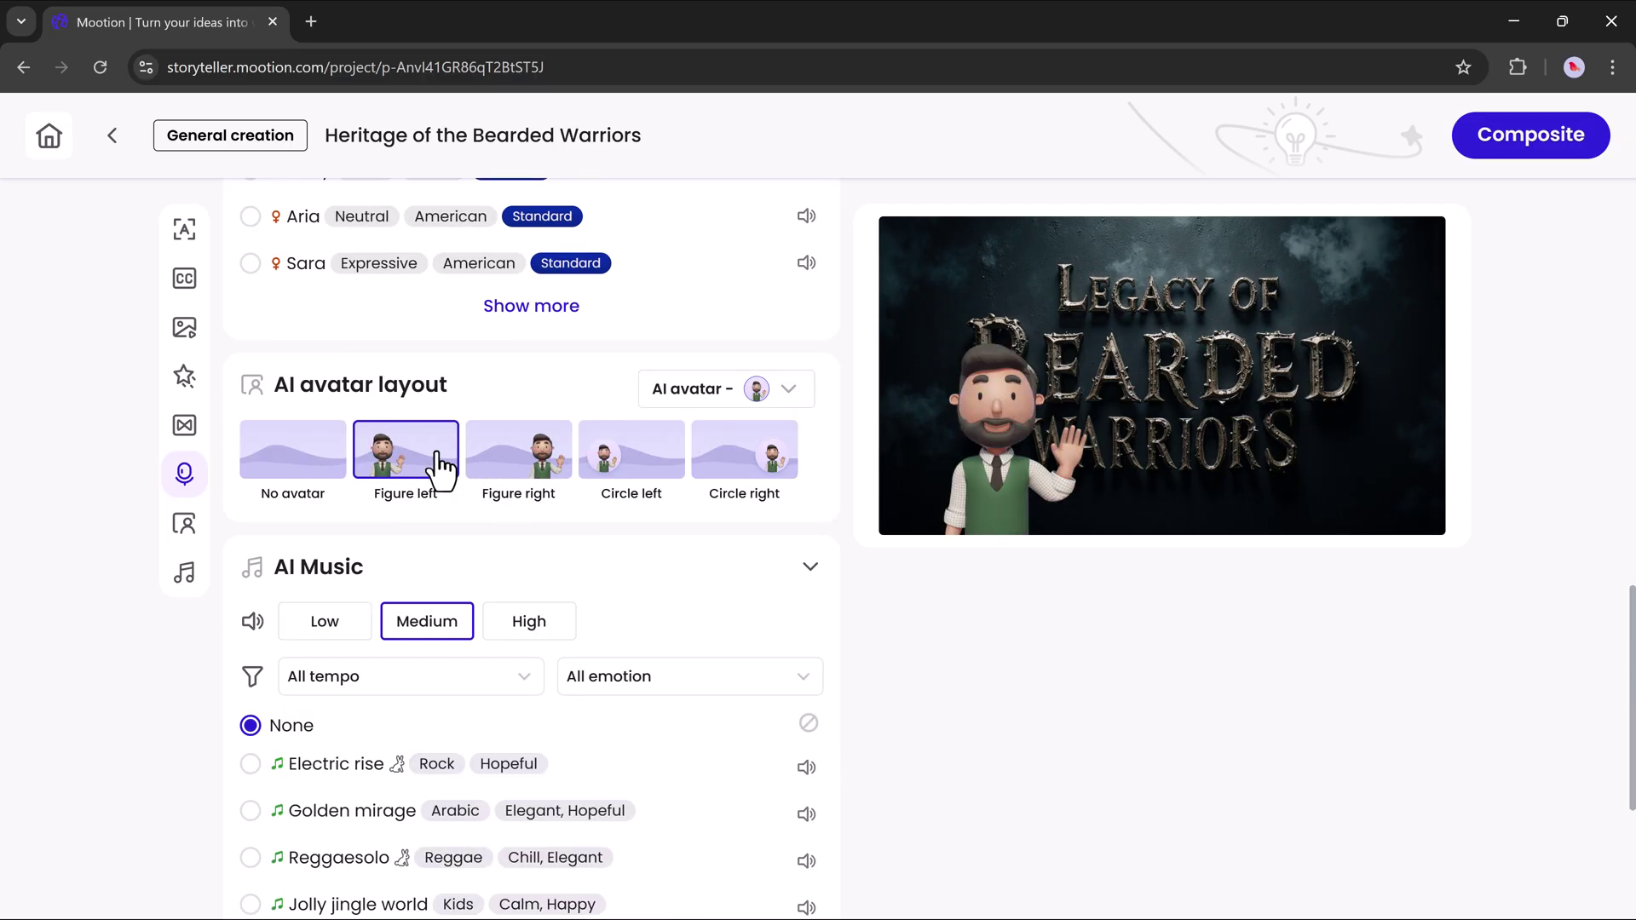
{"action": "scroll", "coordinate": [473, 614], "scroll_direction": "down", "scroll_amount": 4}
{"action": "left_click", "coordinate": [806, 448]}
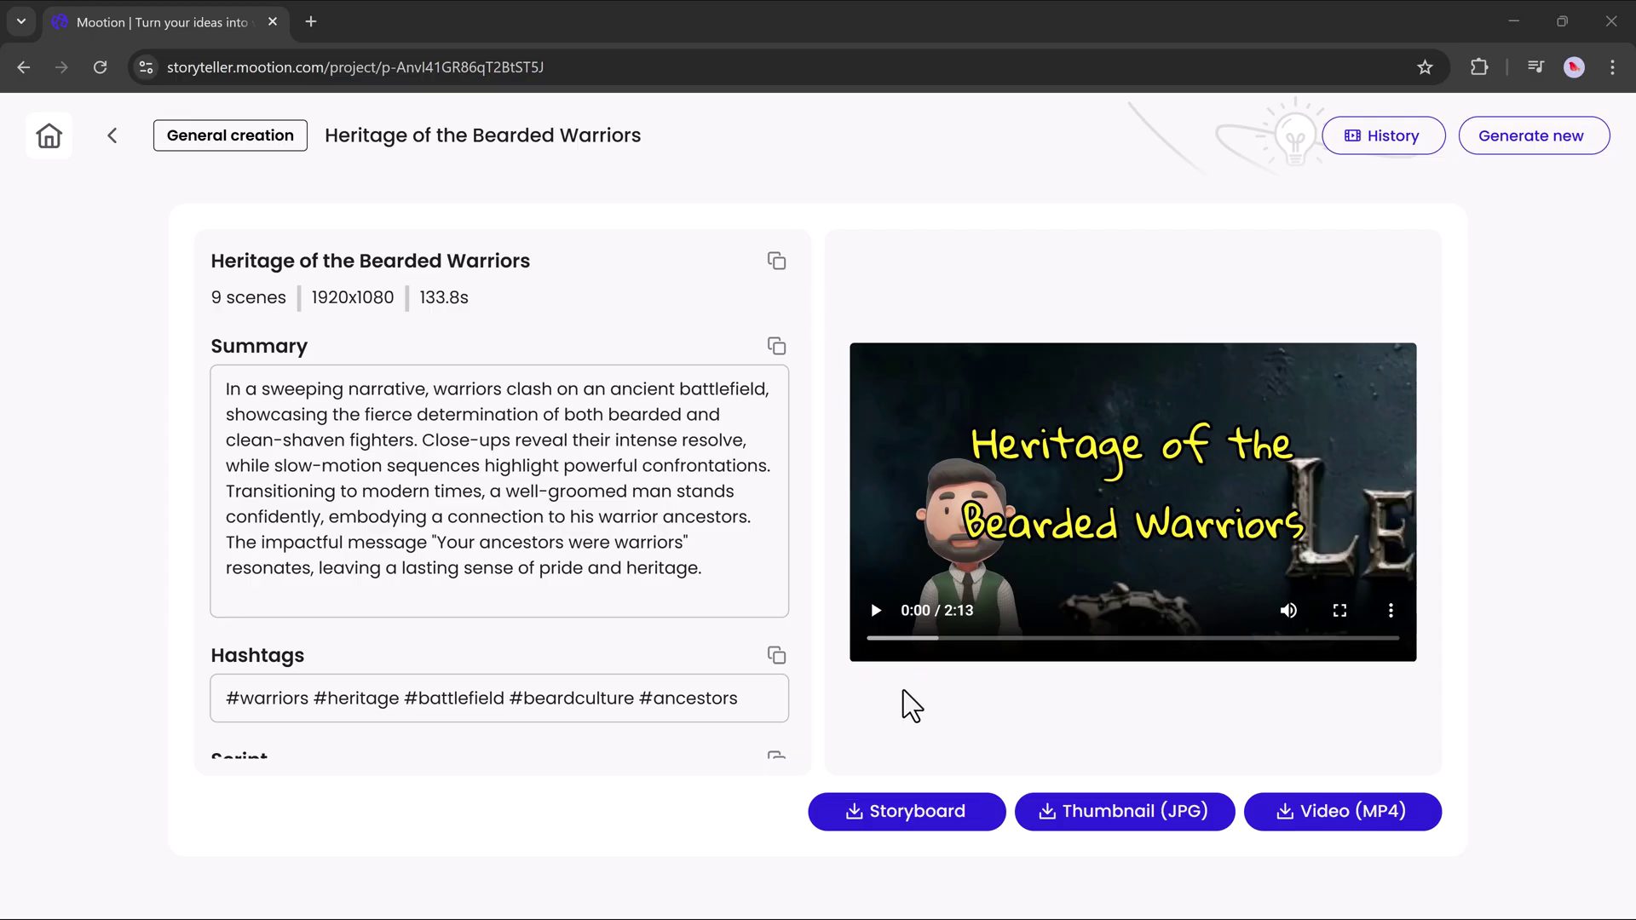
Play the composited 2:13 video in the result player up to 0:46.
{"action": "left_click", "coordinate": [876, 610]}
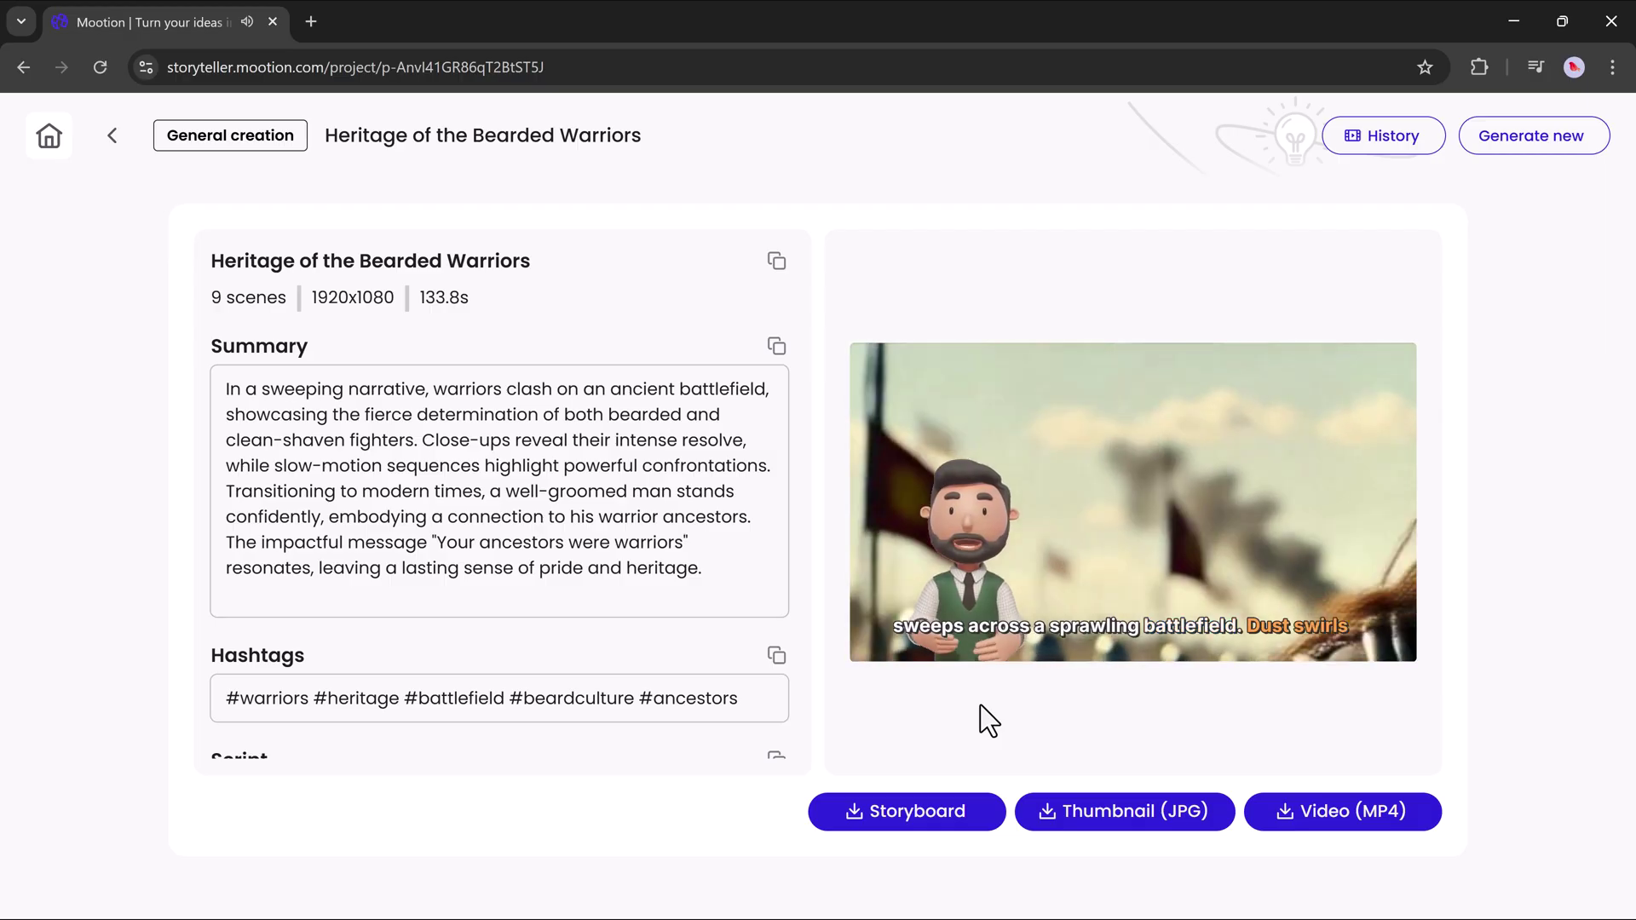
{"action": "mouse_move", "coordinate": [1018, 607]}
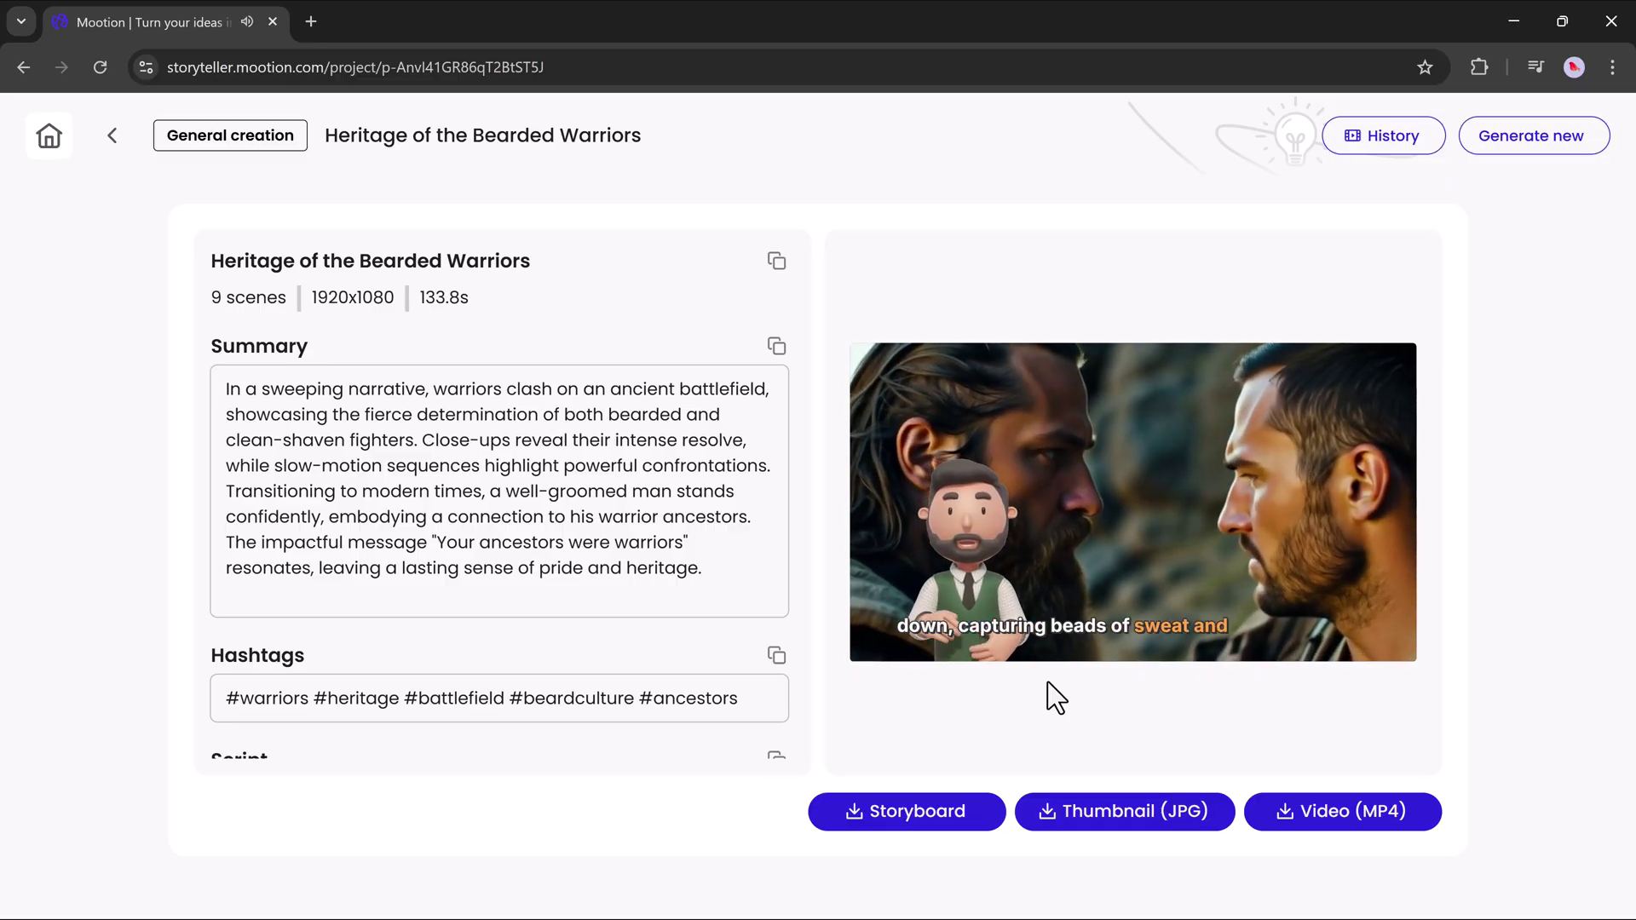
{"action": "mouse_move", "coordinate": [901, 592]}
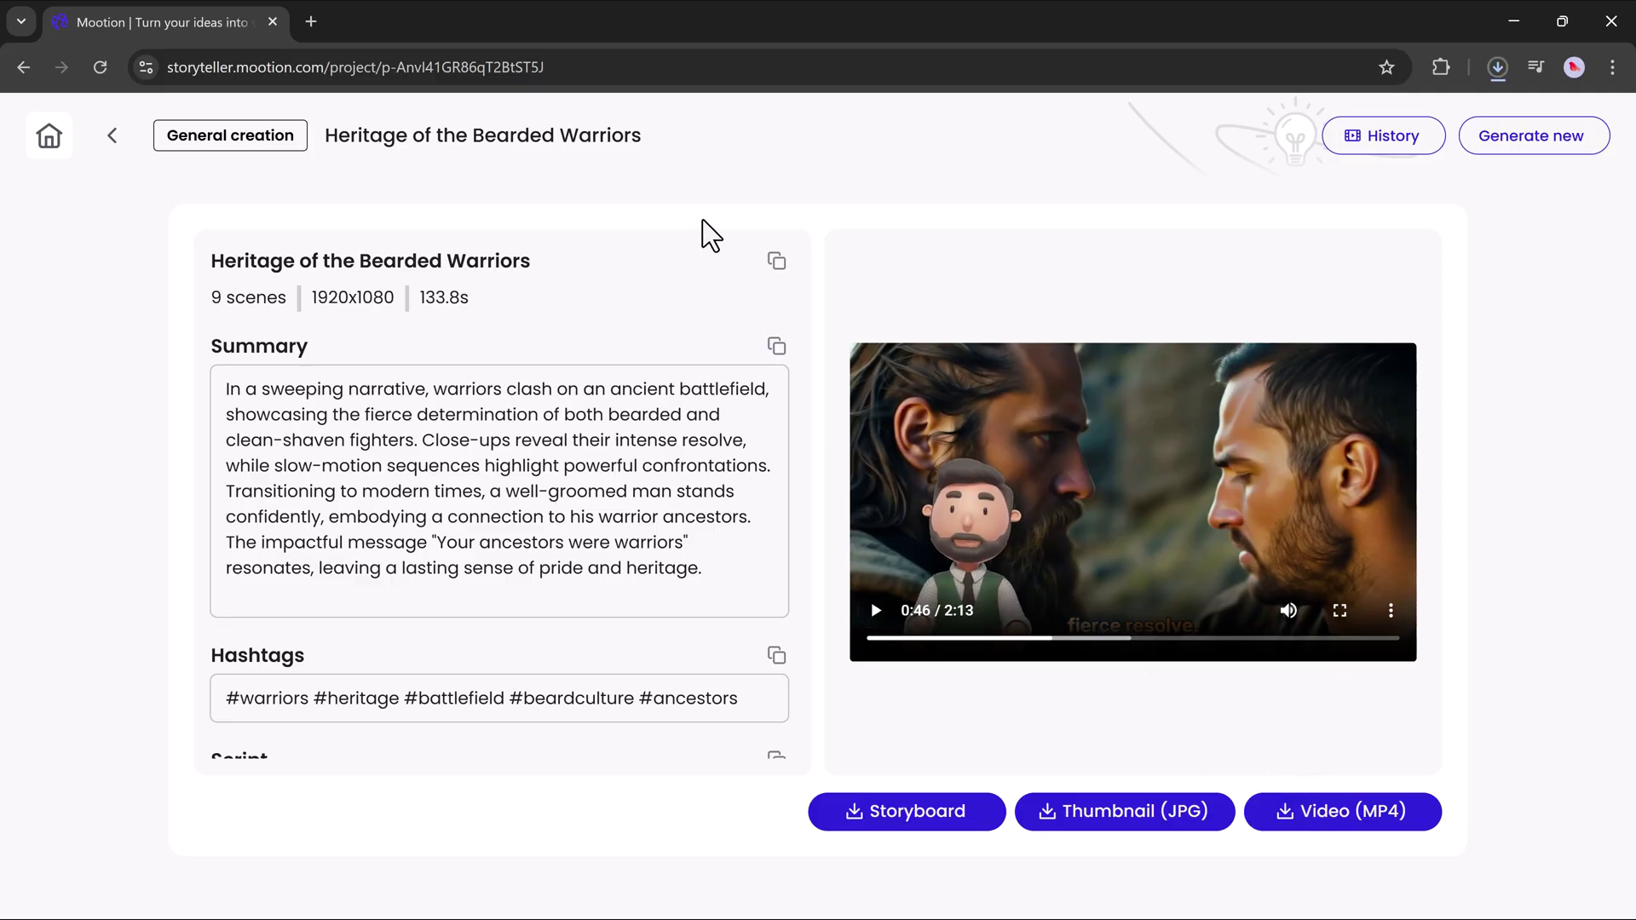
{"action": "left_click", "coordinate": [49, 138]}
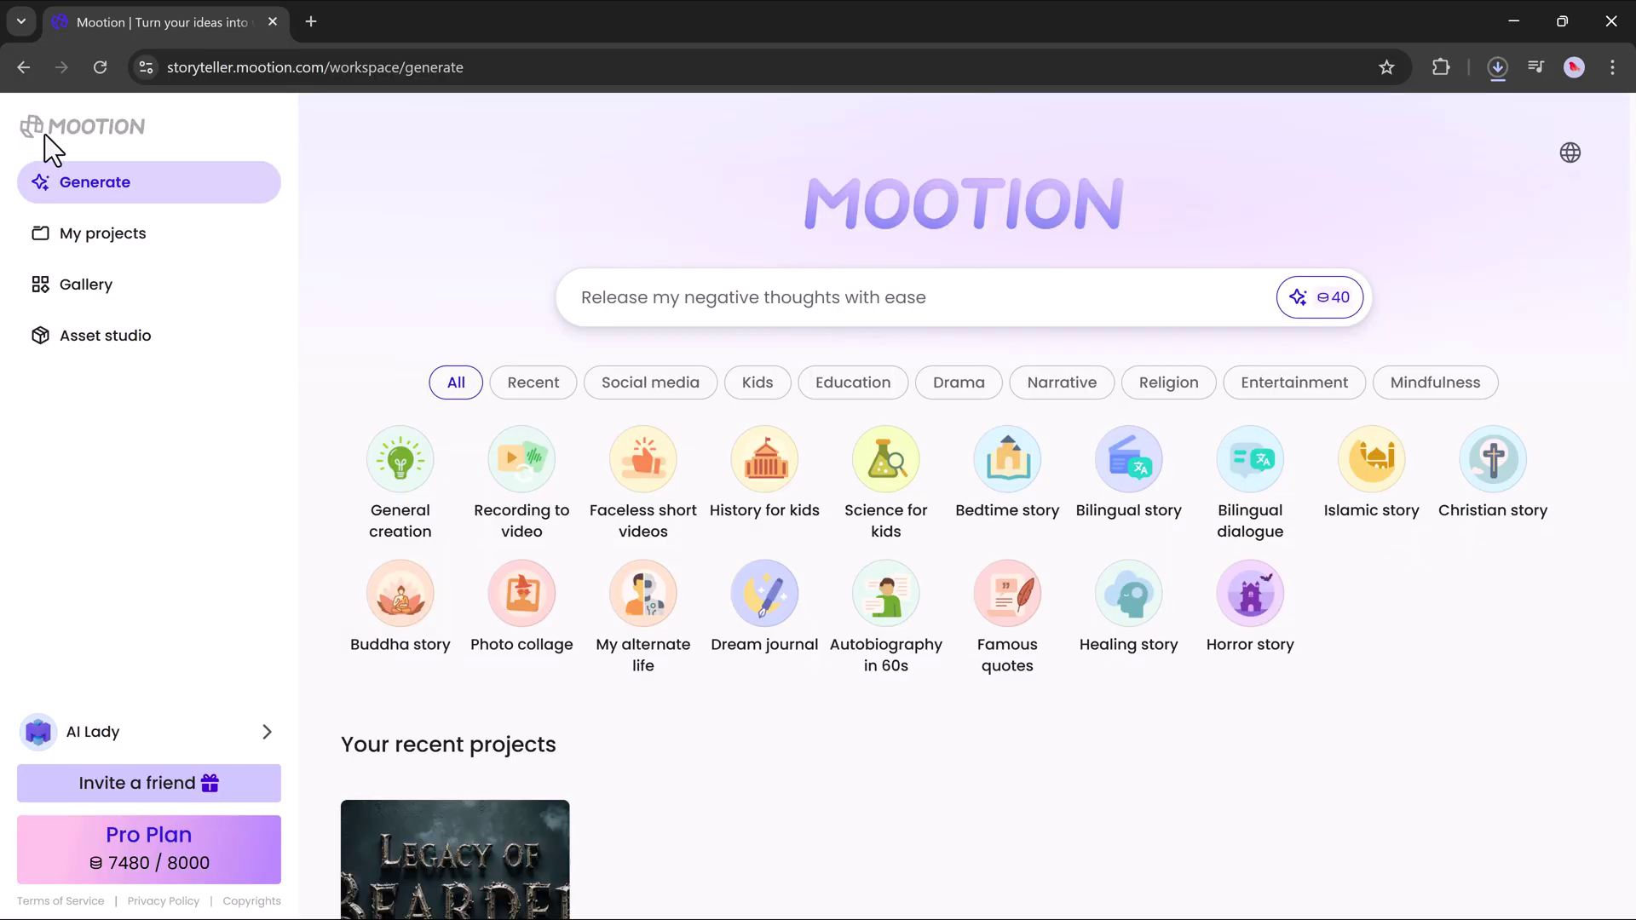